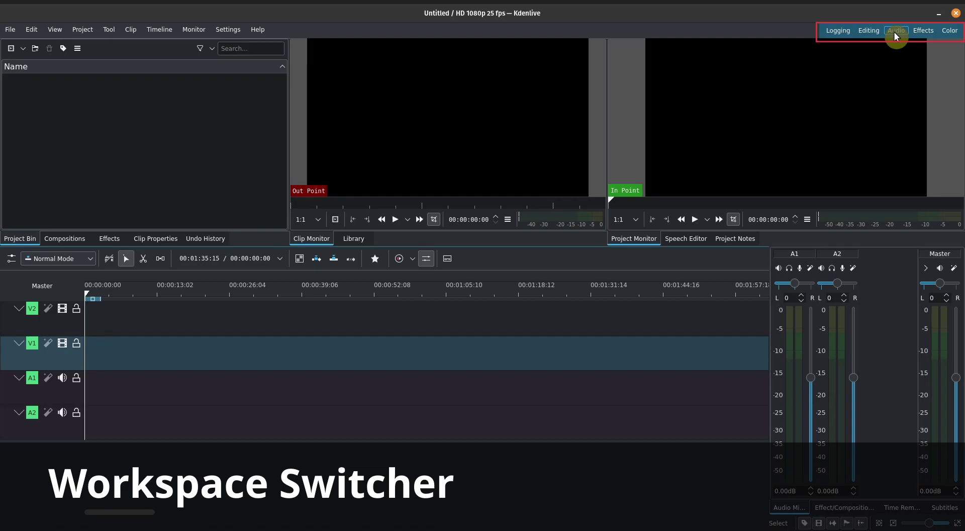
Cycle through the Logging, Editing, Audio and Effects layouts, ending on Color with RGB Parade and Vectorscope
click(846, 31)
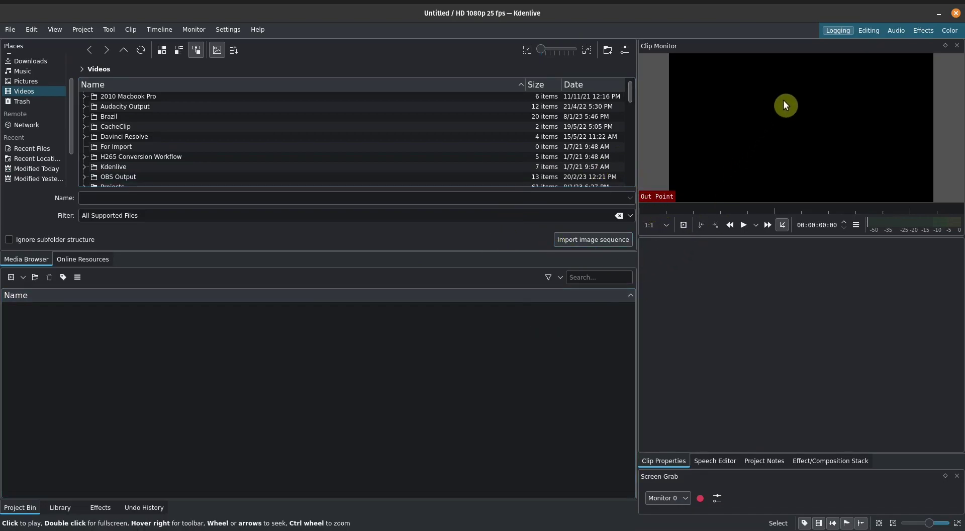
click(867, 30)
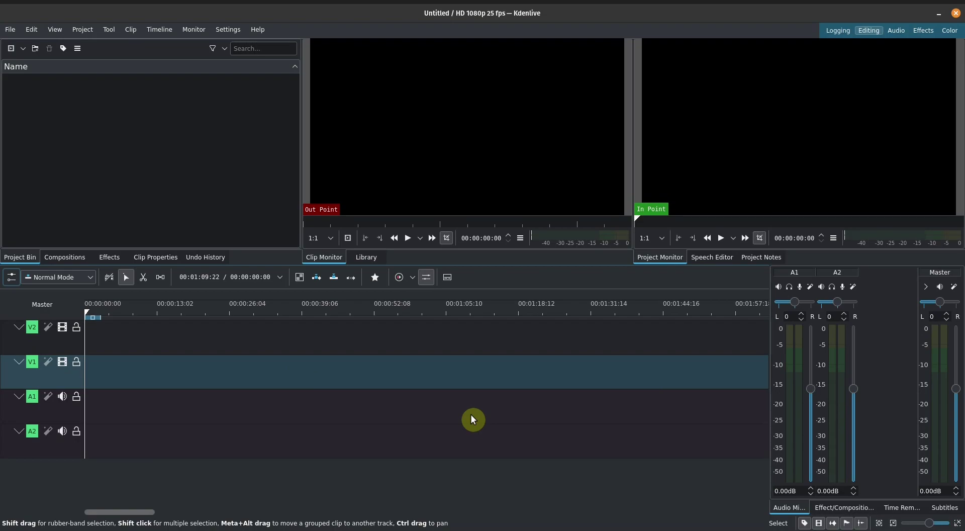
click(894, 31)
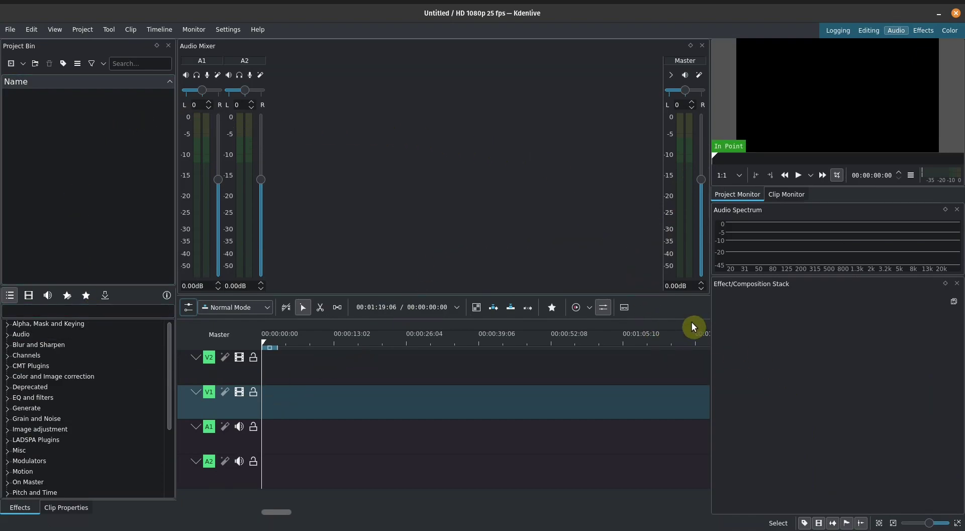
click(919, 29)
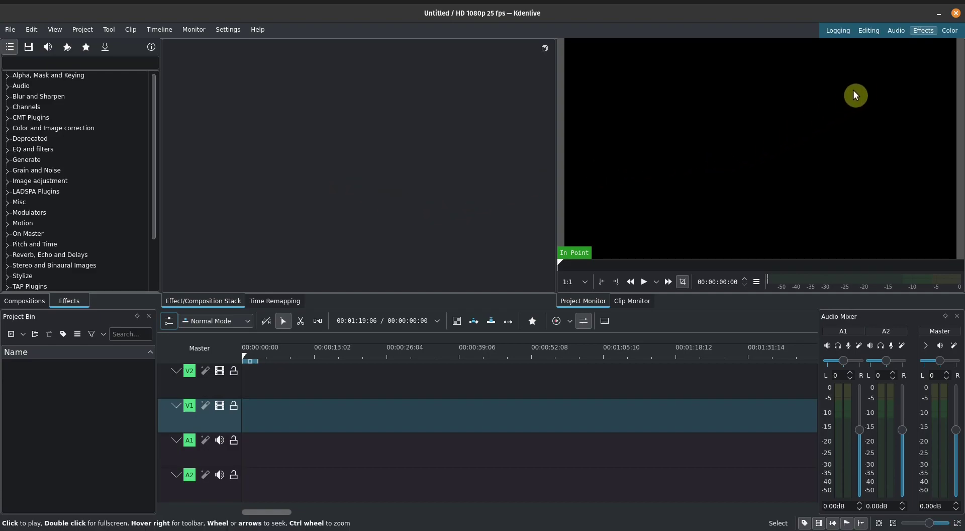
click(948, 30)
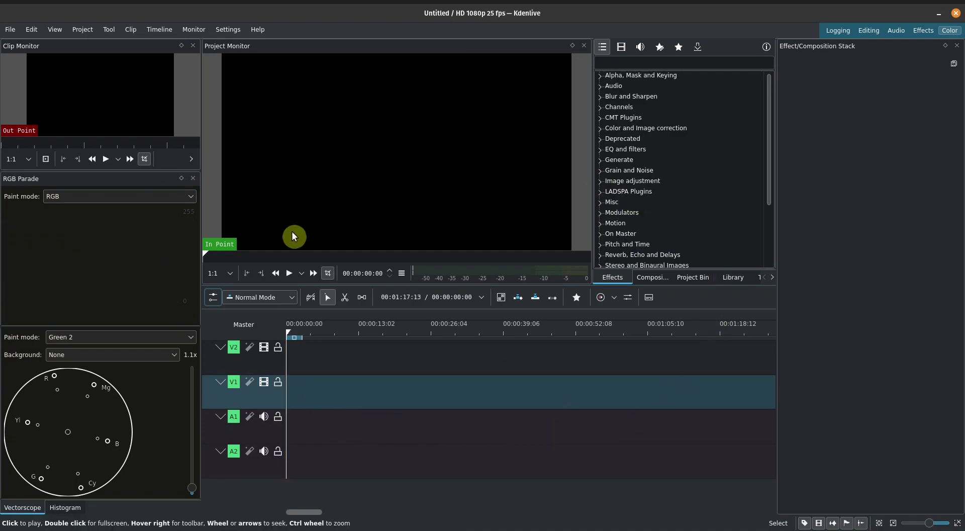
Switch back to the Editing layout and browse the Edit, View, Project, Clip, Monitor and Settings menus
click(872, 29)
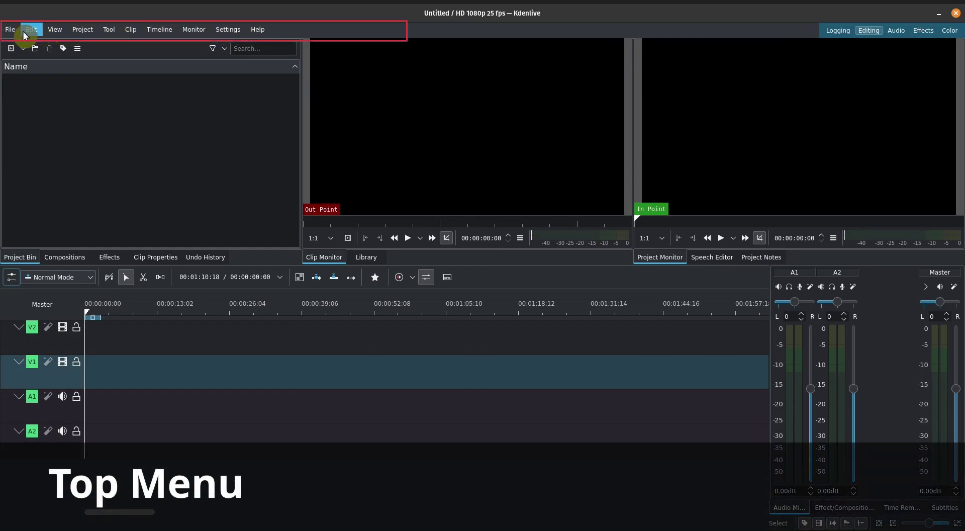
click(35, 31)
mouse_move(48, 32)
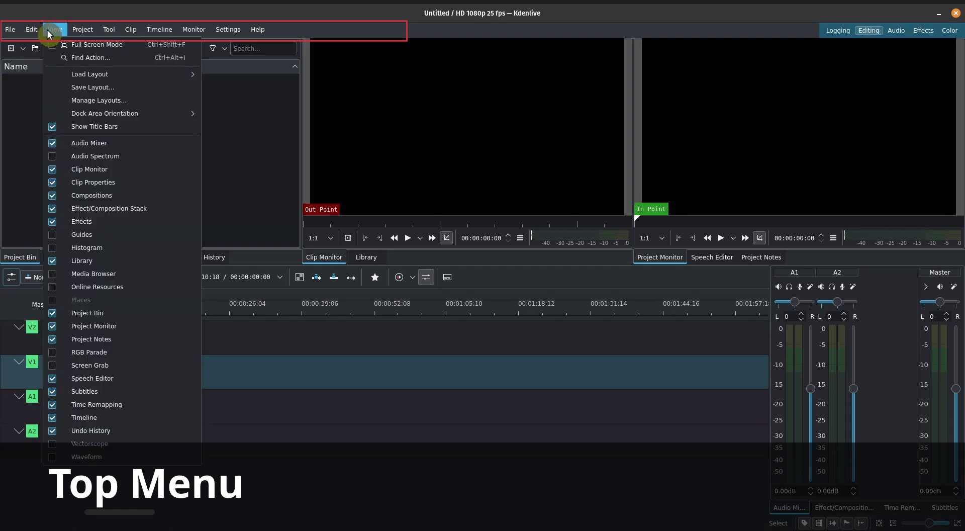
mouse_move(80, 30)
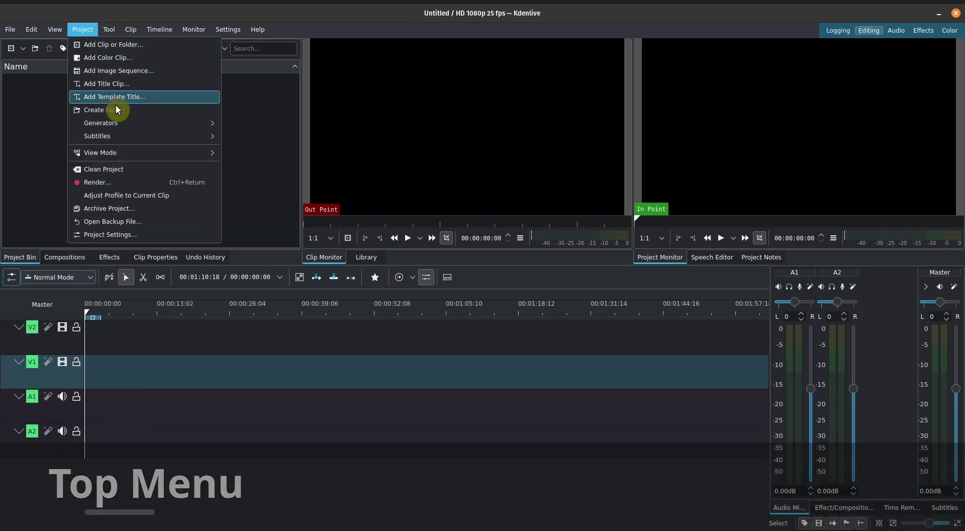
mouse_move(128, 31)
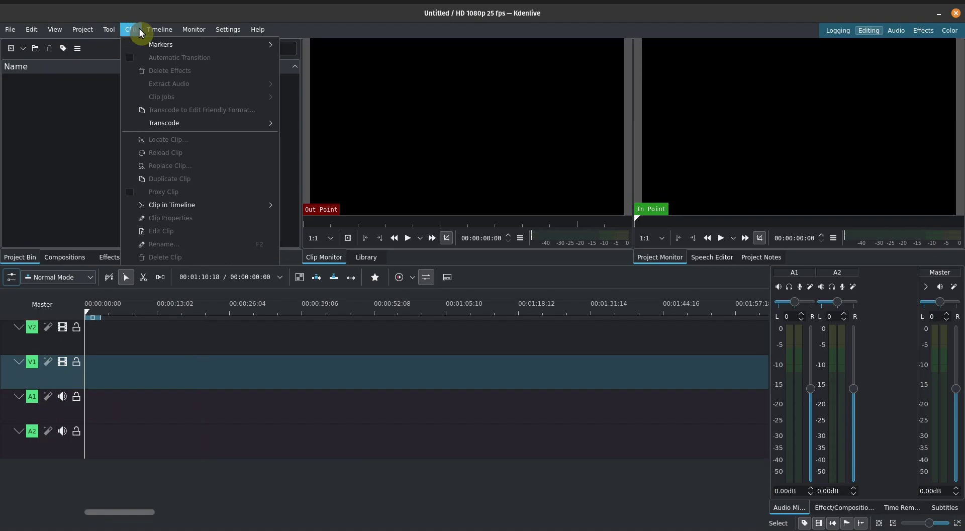
mouse_move(191, 31)
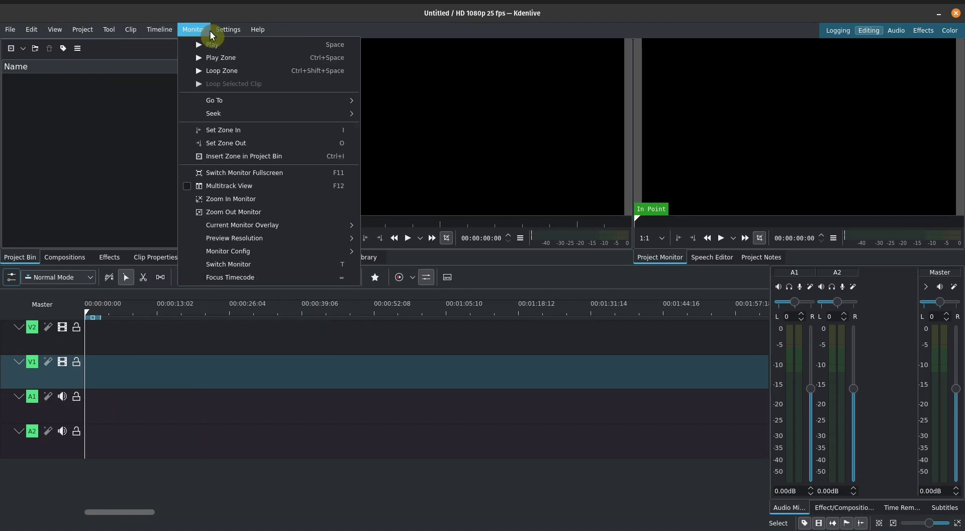
mouse_move(233, 30)
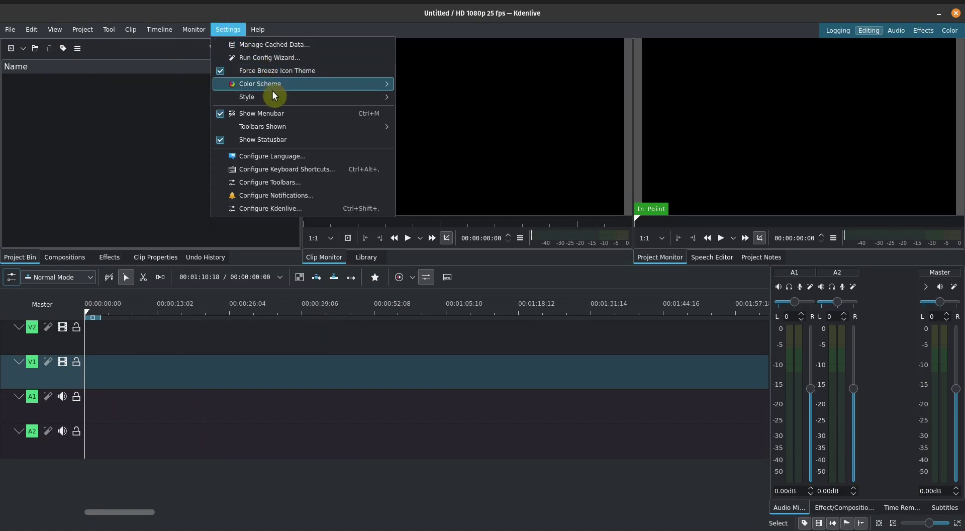
click(235, 30)
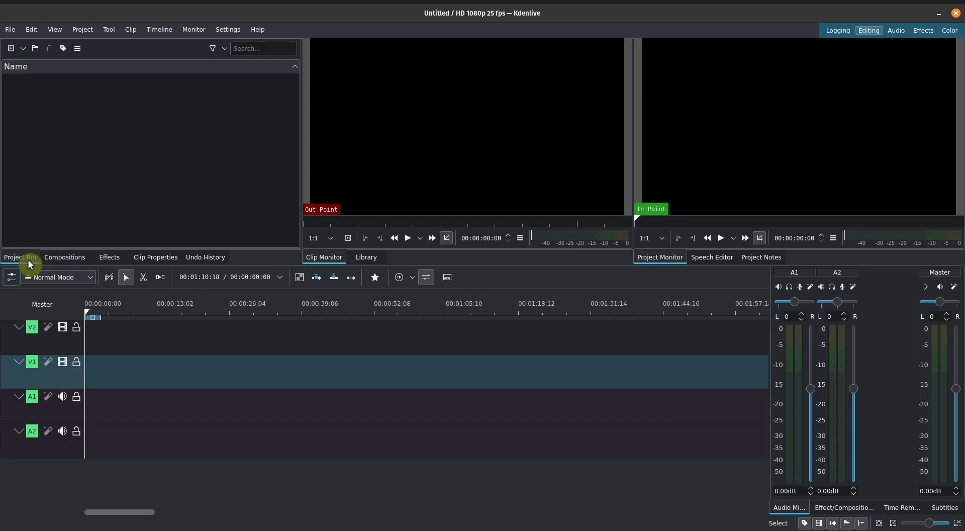
click(55, 261)
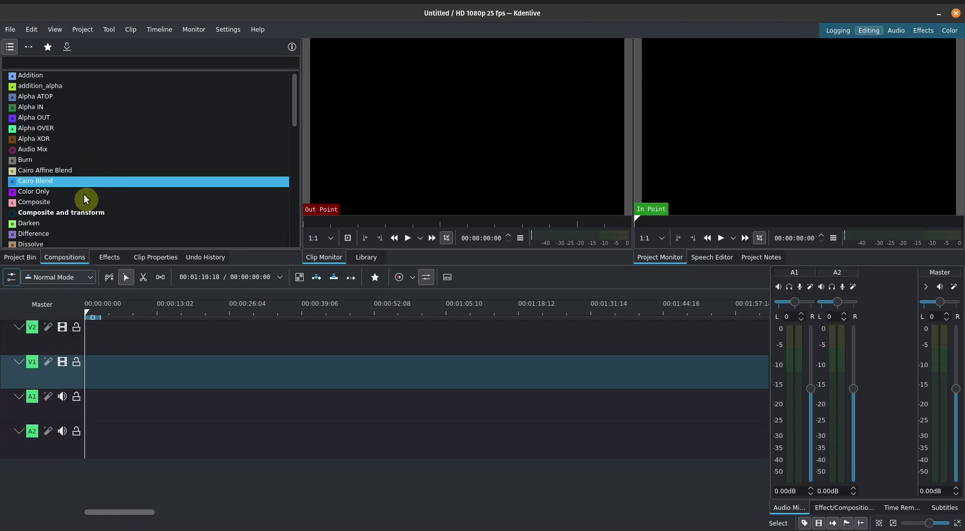
click(110, 257)
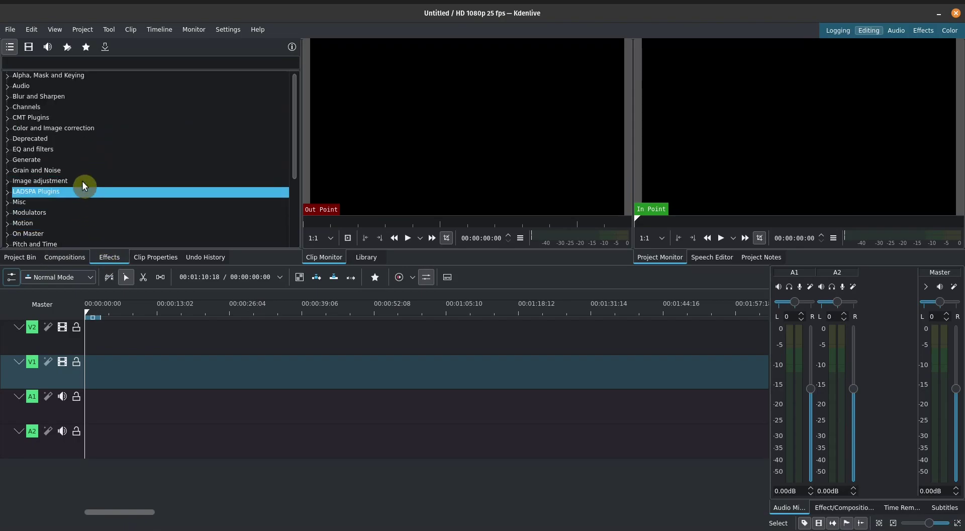
scroll(129, 168, down, 4)
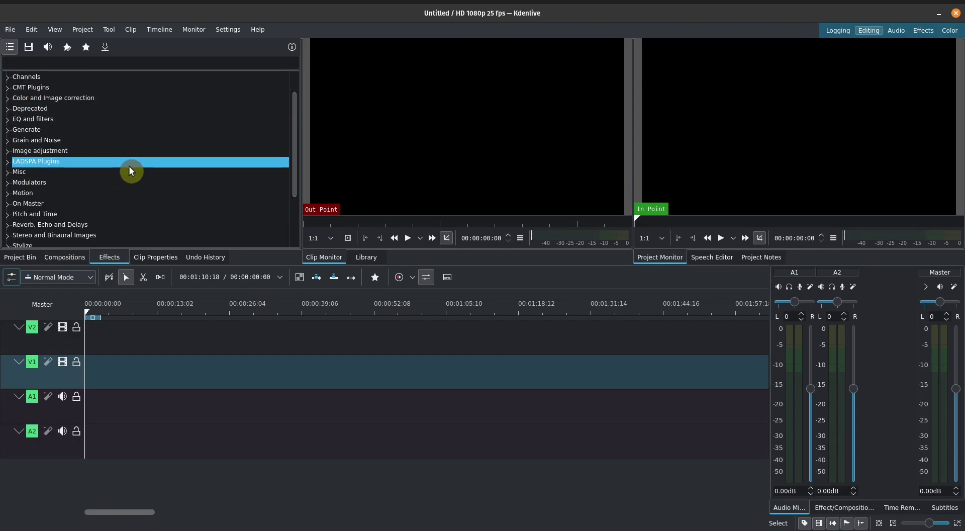
scroll(128, 166, up, 4)
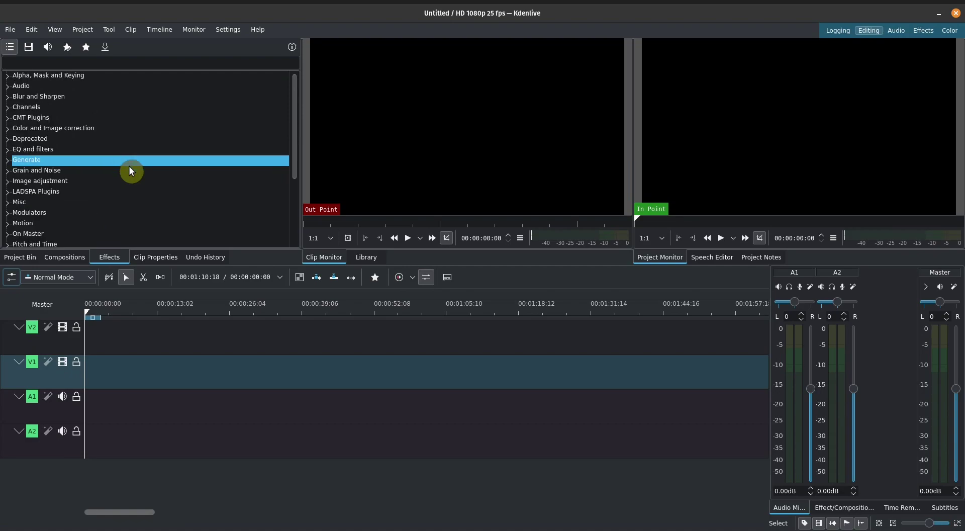
click(153, 258)
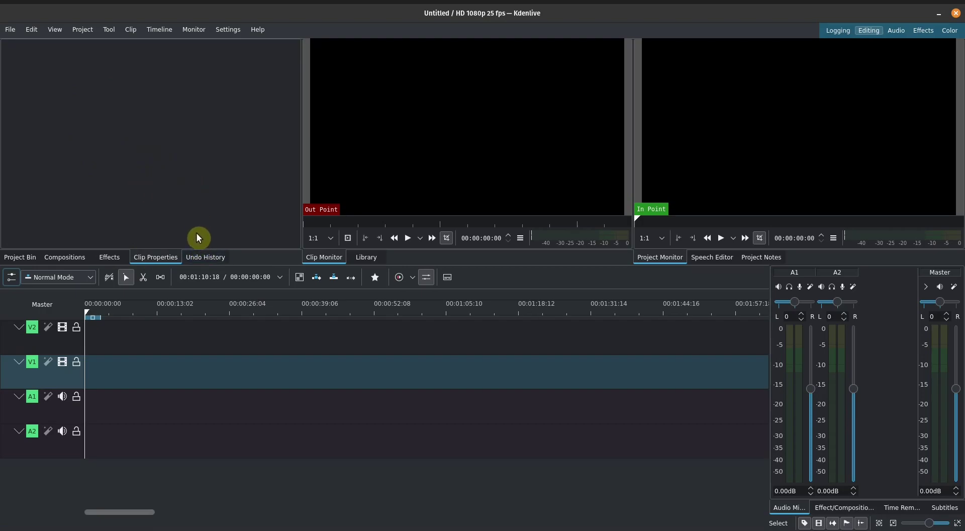
click(203, 258)
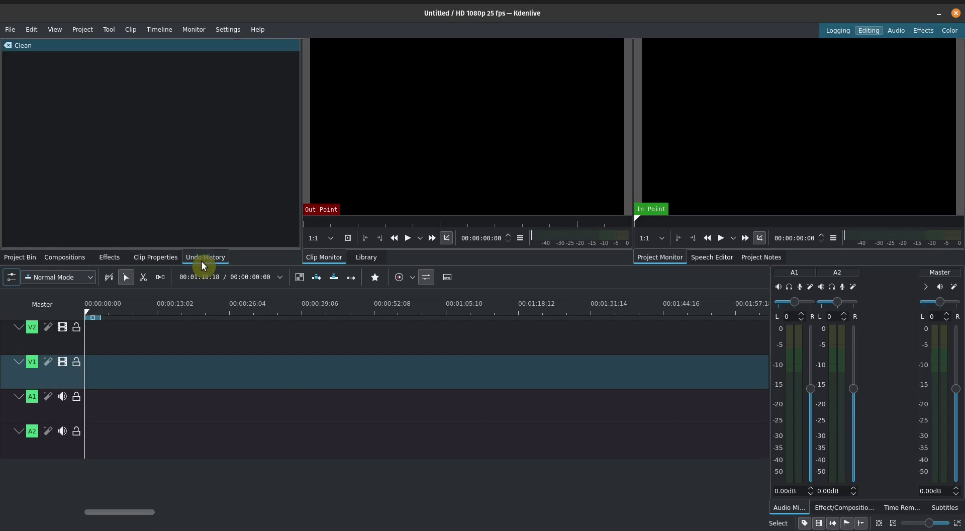
click(22, 257)
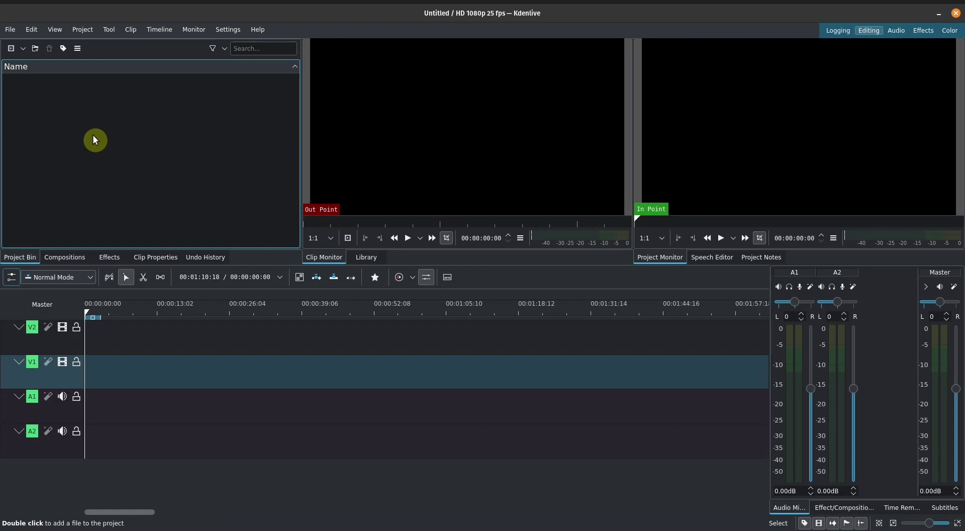
Drag both Pexels mp4 files from Downloads > Video Samples in Files into Kdenlive's Project Bin
key(alt+Tab)
key(alt+Tab)
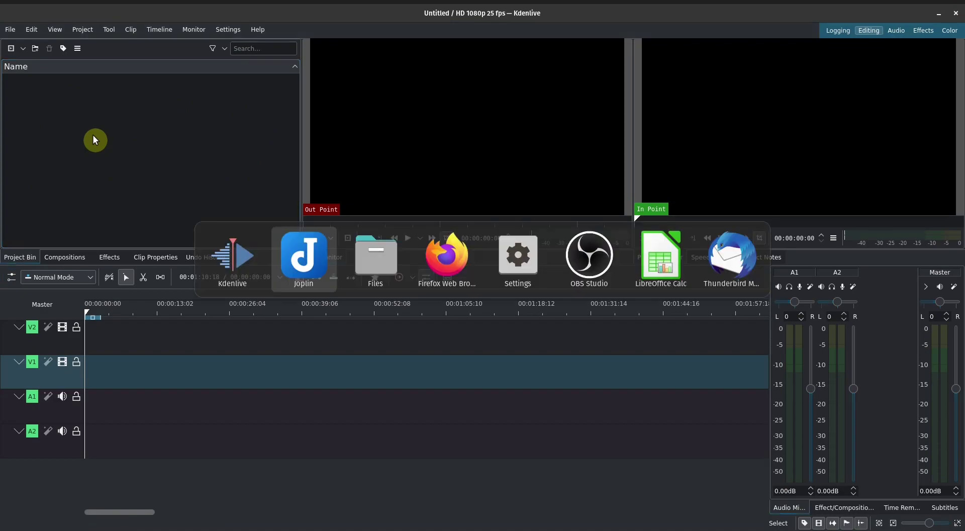
drag(307, 39, 649, 79)
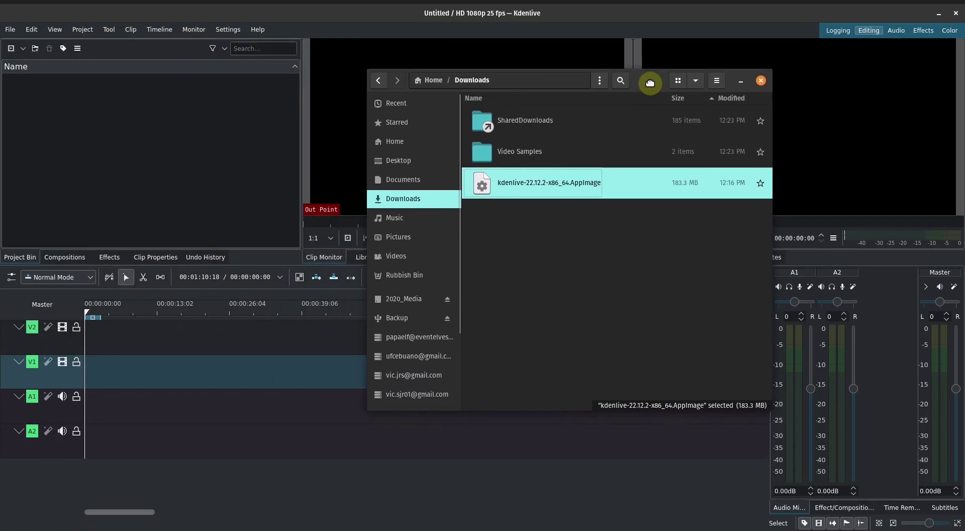
double_click(532, 151)
click(563, 122)
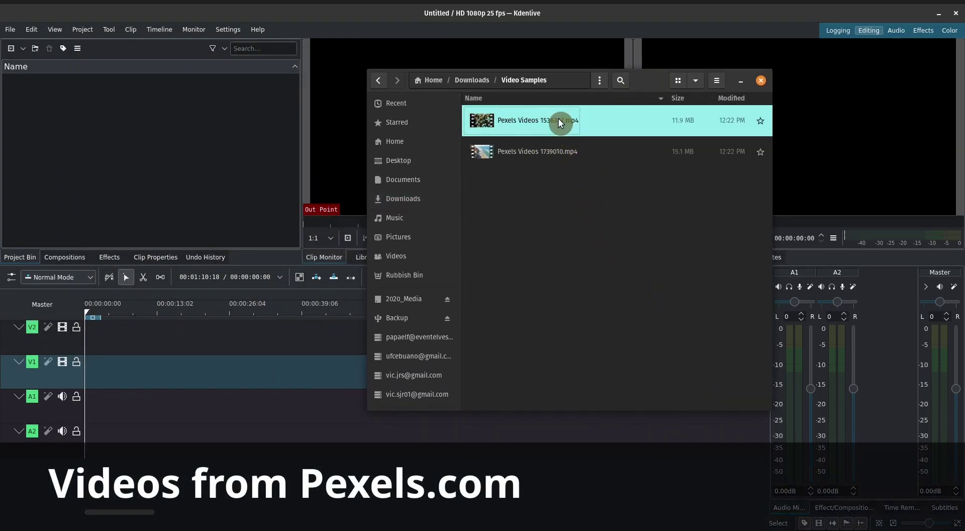
shift+click(546, 152)
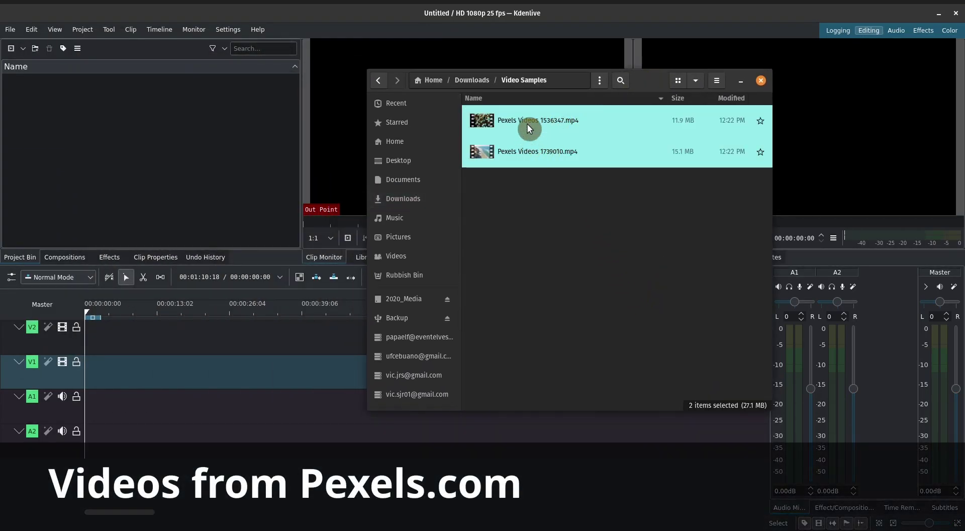
drag(545, 151, 152, 141)
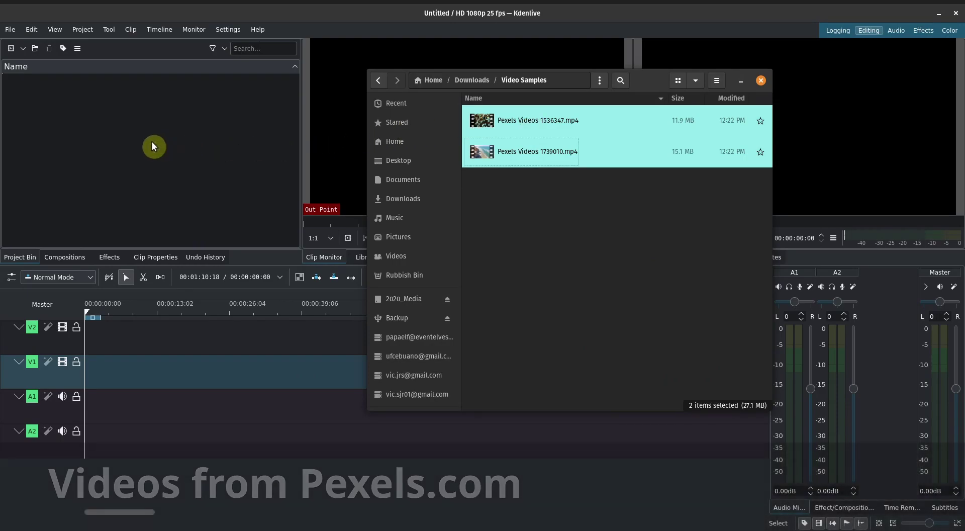
click(195, 164)
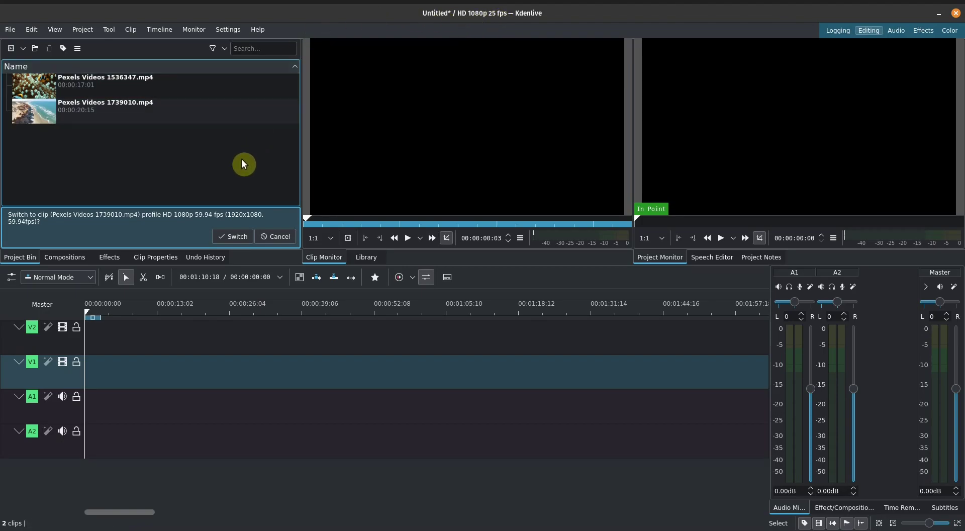
Cancel the 'Switch to clip profile' prompt to keep the HD 1080p 25 fps profile
click(269, 236)
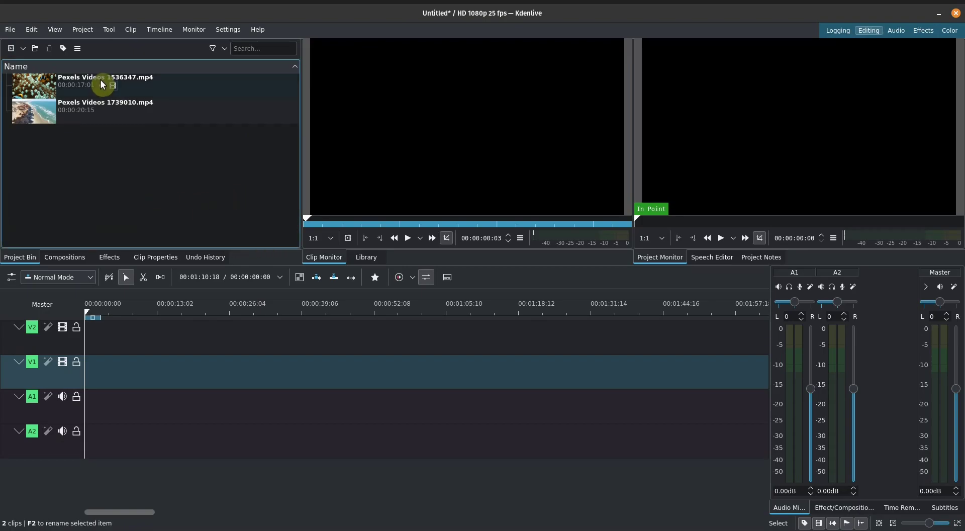
Preview both clips, glance at the Library panel, then load Pexels Videos 1536347.mp4 in the Clip Monitor
click(182, 82)
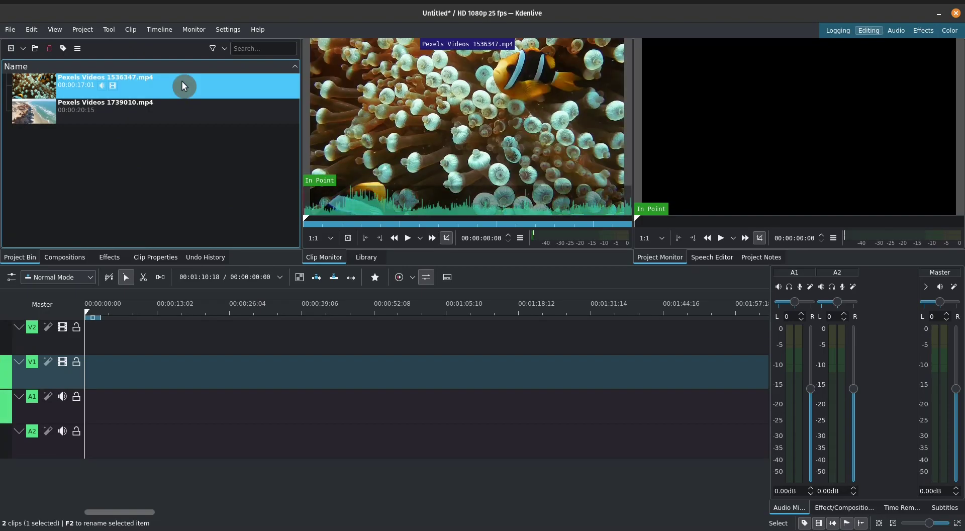
click(189, 108)
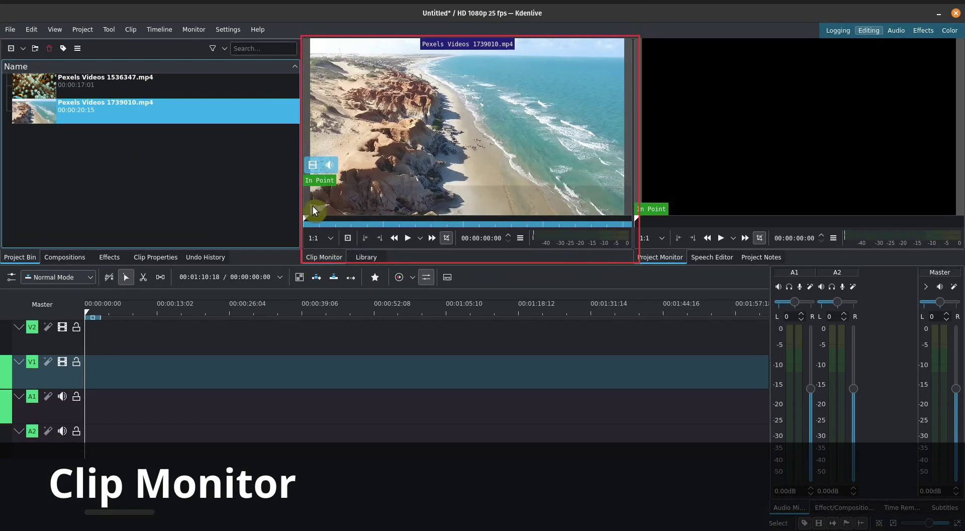
mouse_move(471, 188)
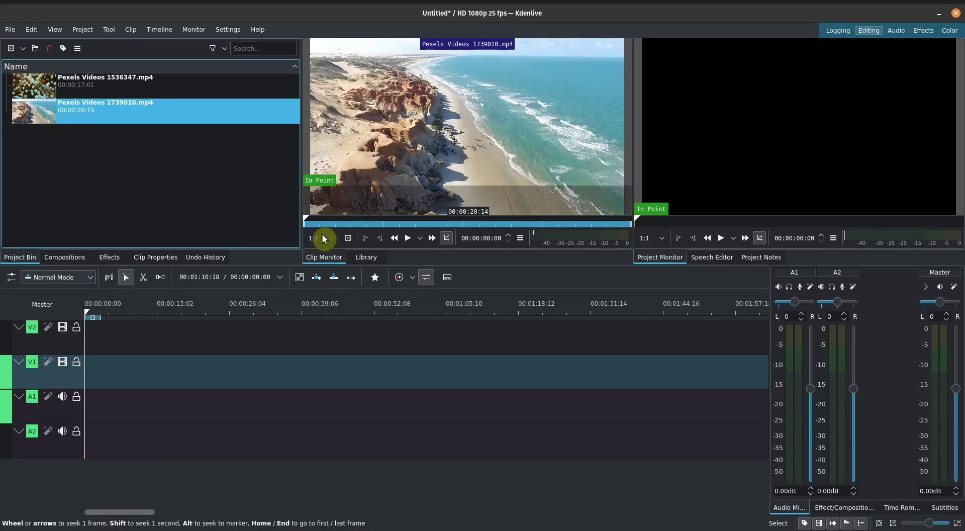
click(364, 257)
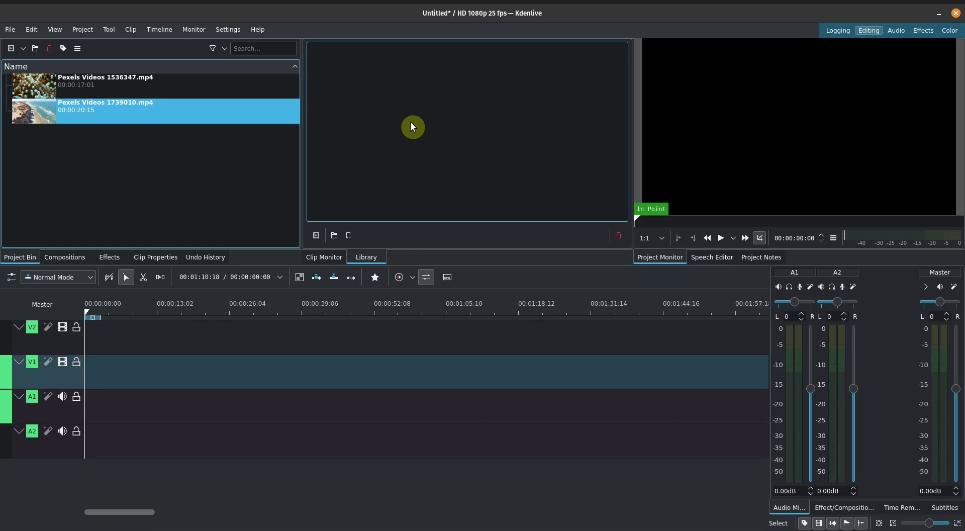
click(322, 257)
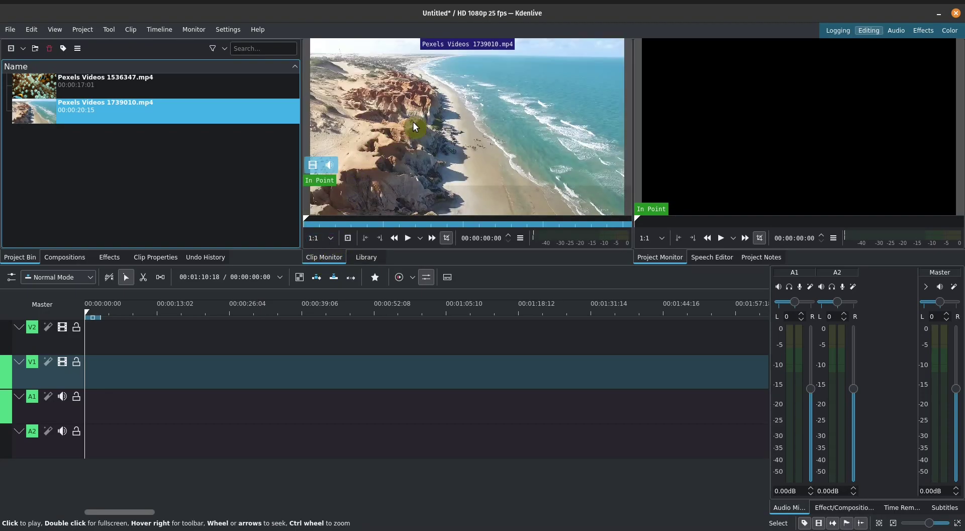
click(165, 89)
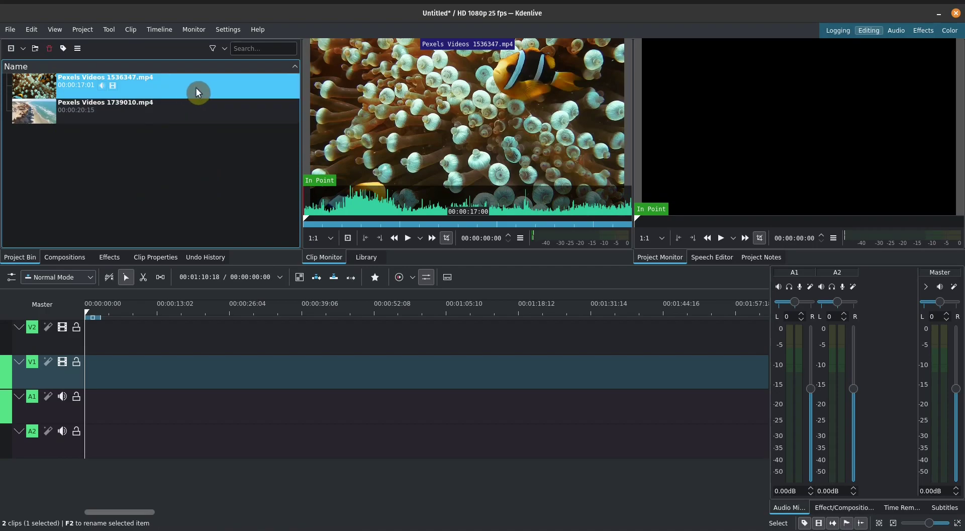
click(157, 255)
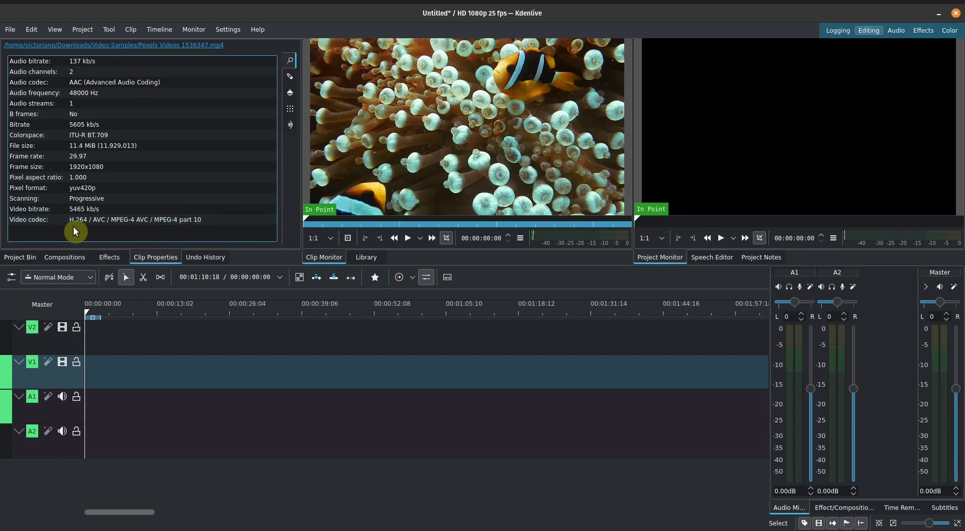
click(25, 257)
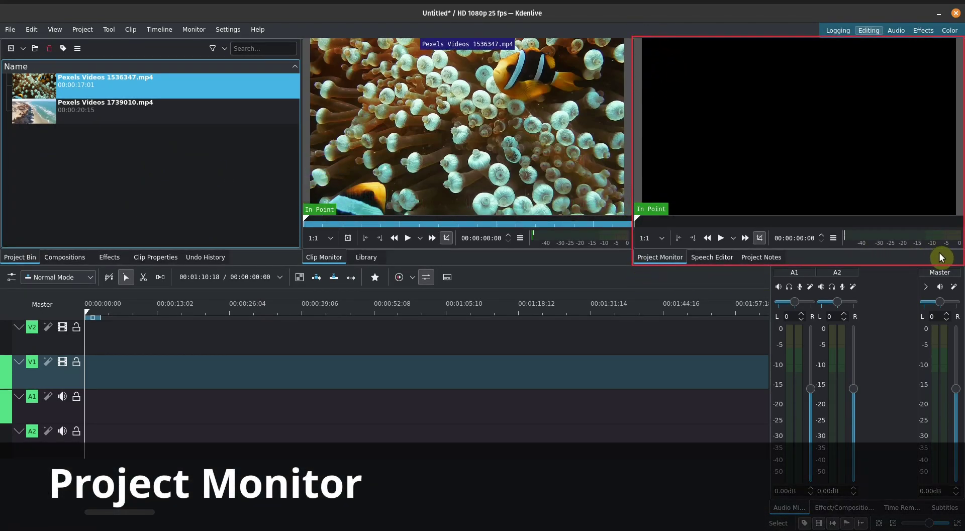
Place the clownfish clip Pexels Videos 1536347.mp4 at the start of V1 and scrub to about 4 seconds
mouse_move(960, 100)
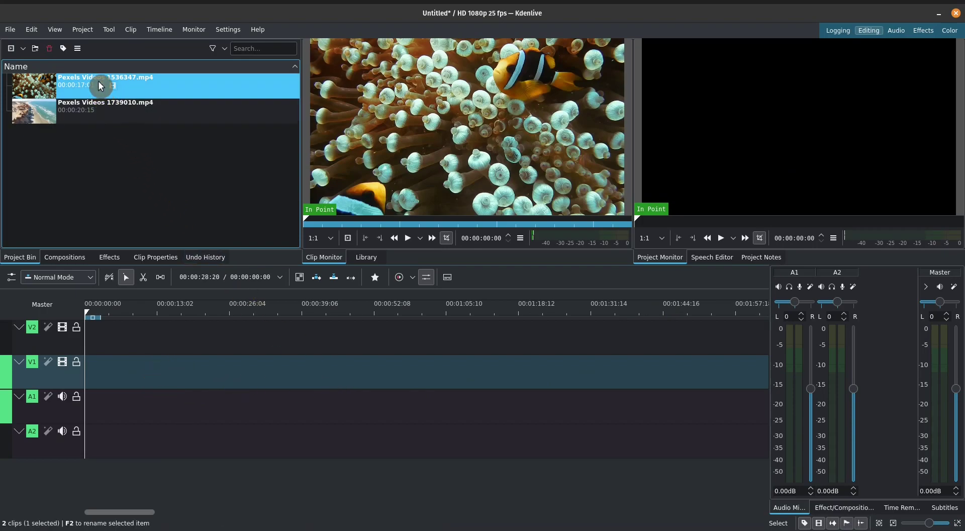
drag(101, 86, 131, 378)
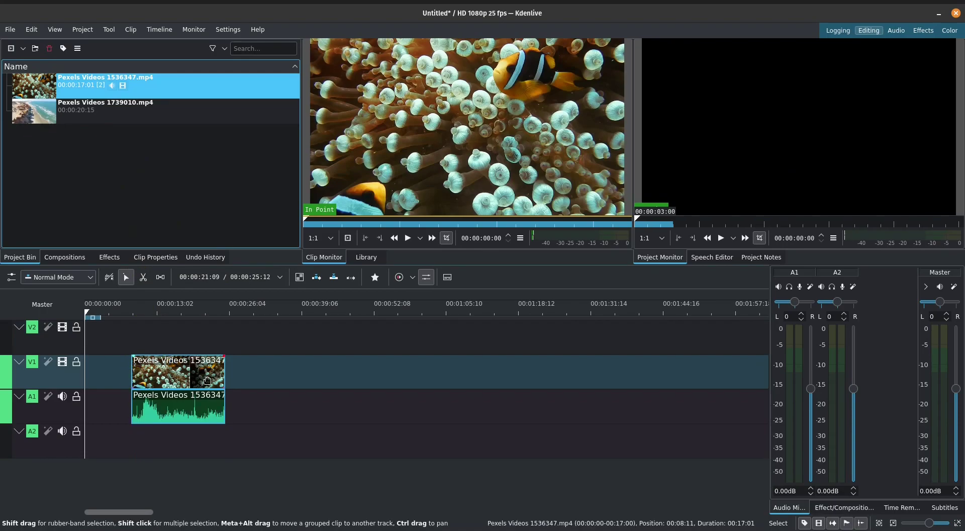
drag(207, 380, 153, 374)
drag(92, 315, 112, 315)
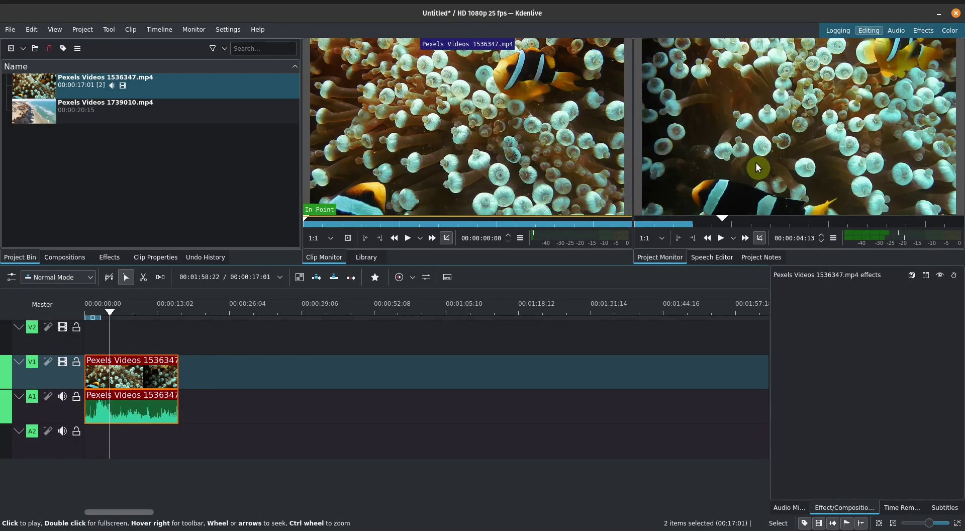
Add the beach clip Pexels Videos 1739010.mp4 directly after the clownfish clip and scrub through it
click(172, 85)
click(167, 103)
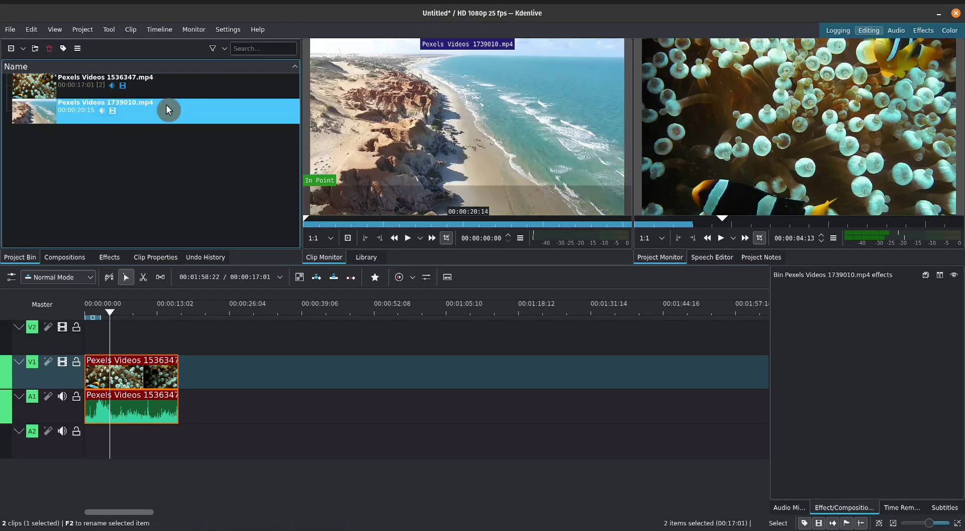
click(204, 89)
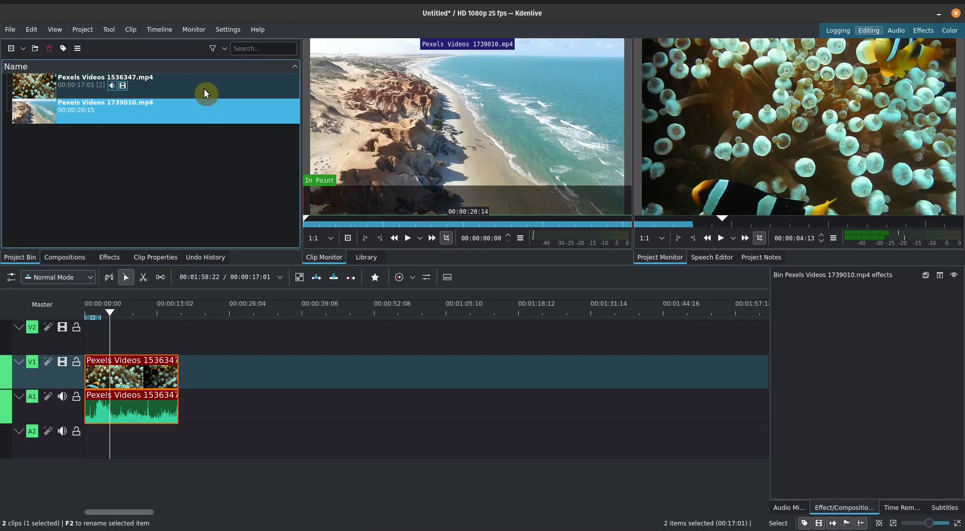
click(199, 110)
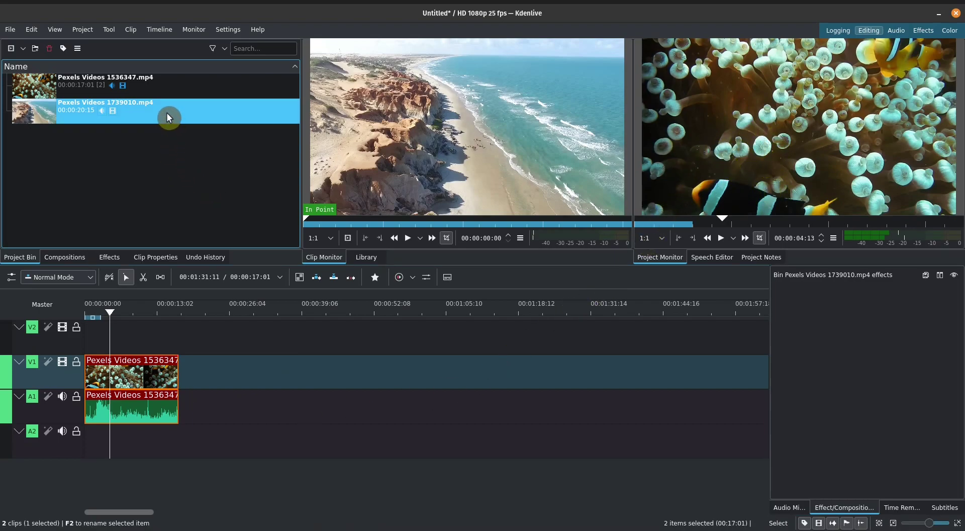
drag(167, 113, 197, 368)
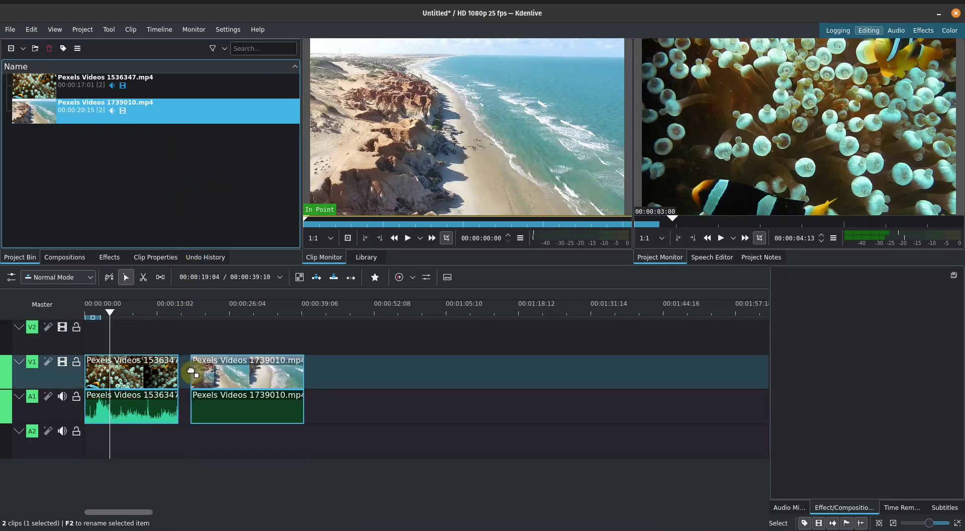
drag(273, 383, 261, 383)
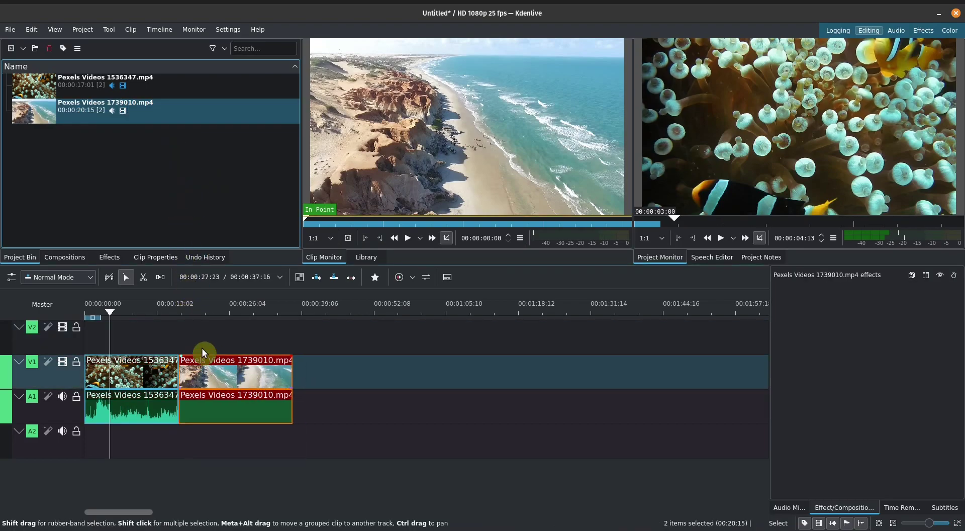
drag(108, 311, 212, 320)
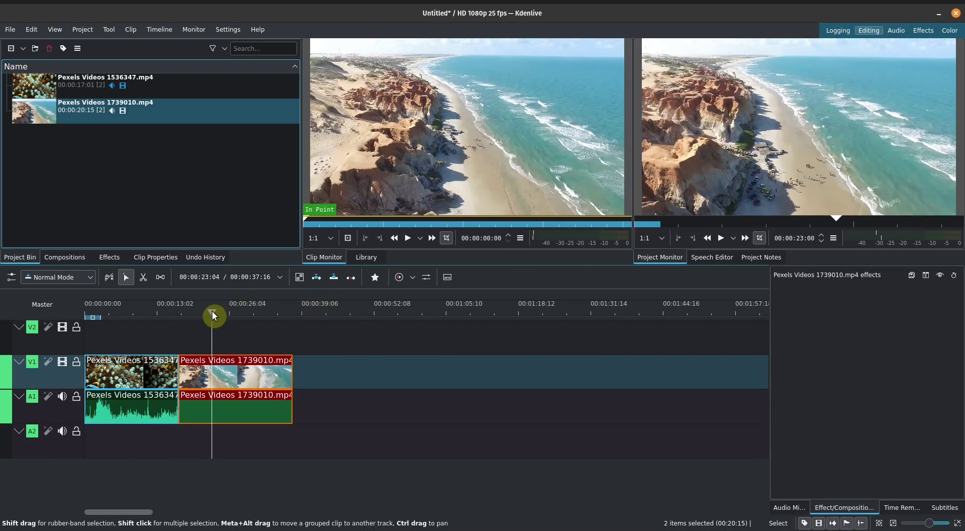
drag(215, 312, 271, 322)
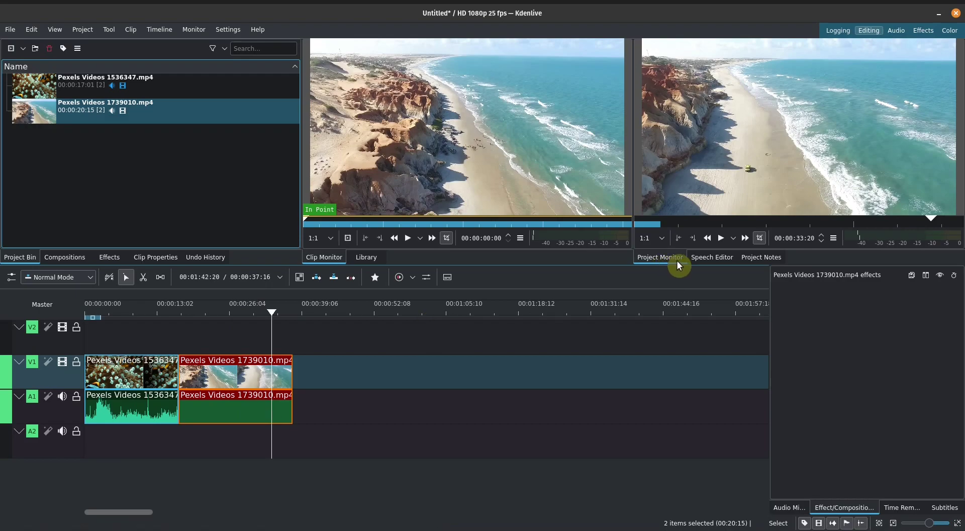
click(702, 258)
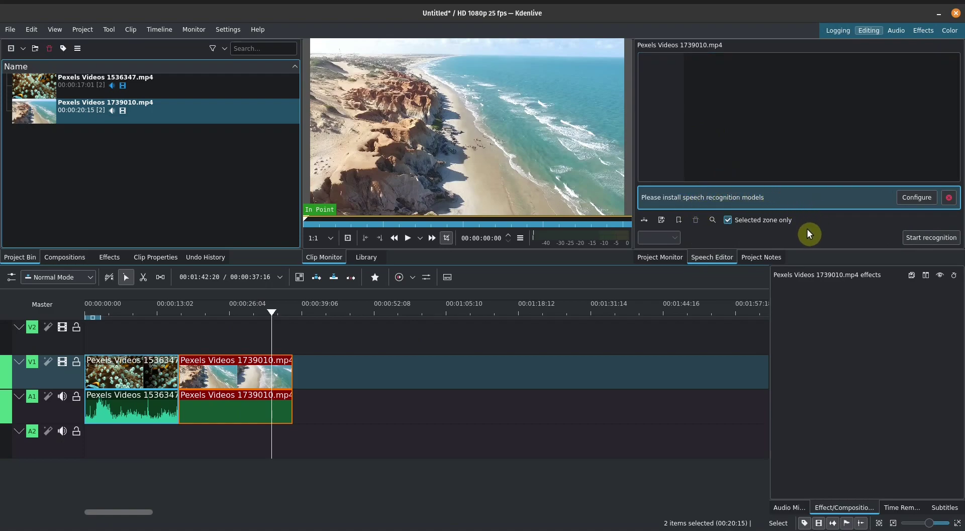
click(771, 258)
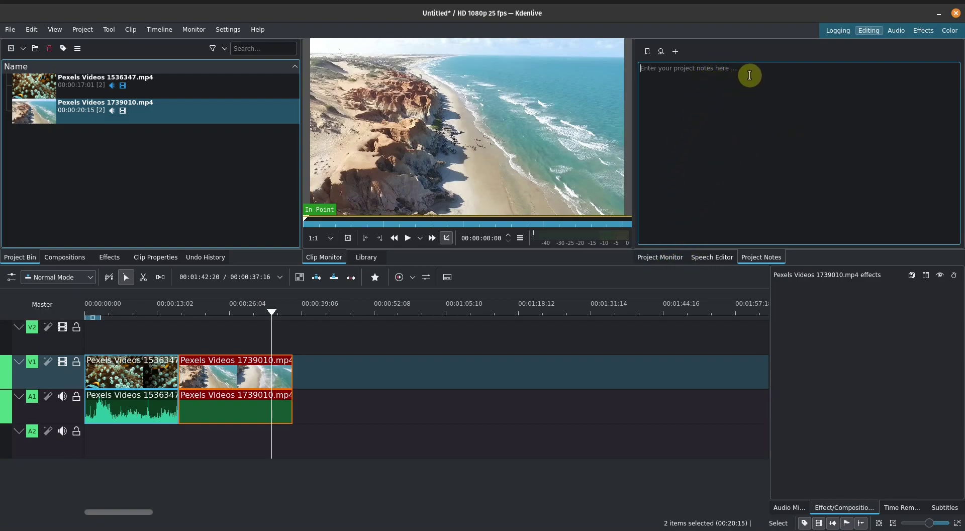
click(670, 257)
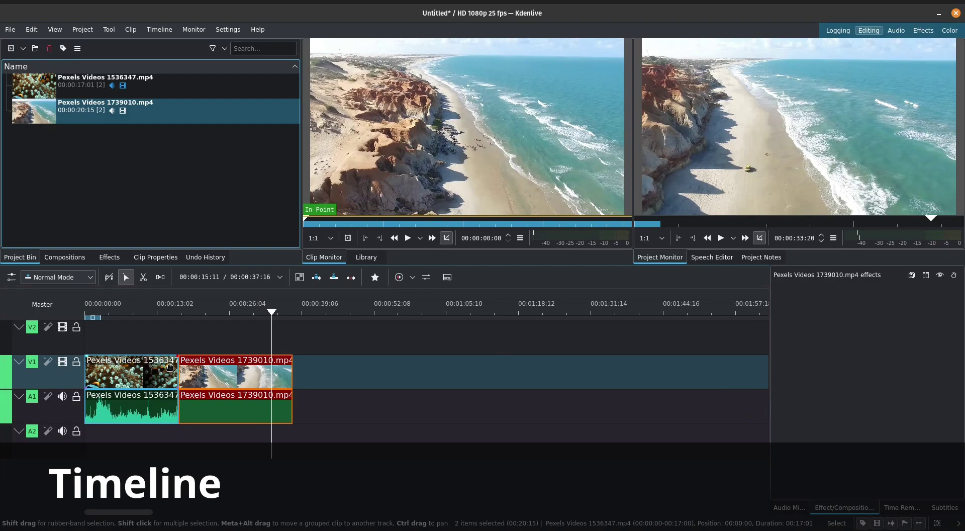
click(35, 368)
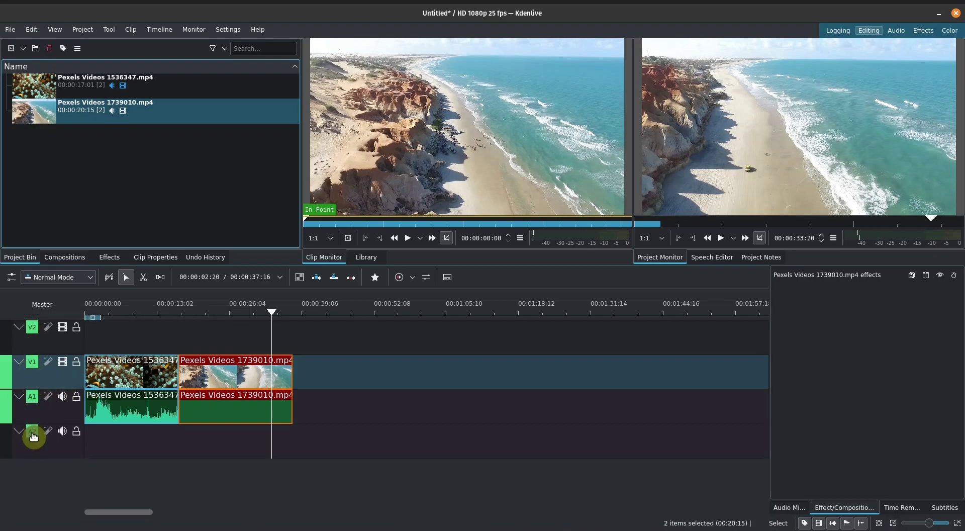
click(117, 371)
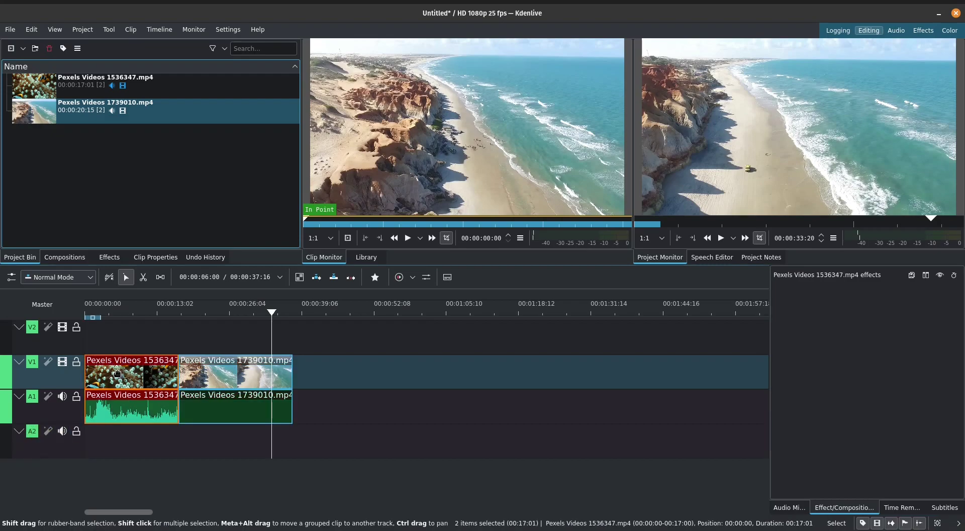
drag(119, 360, 119, 326)
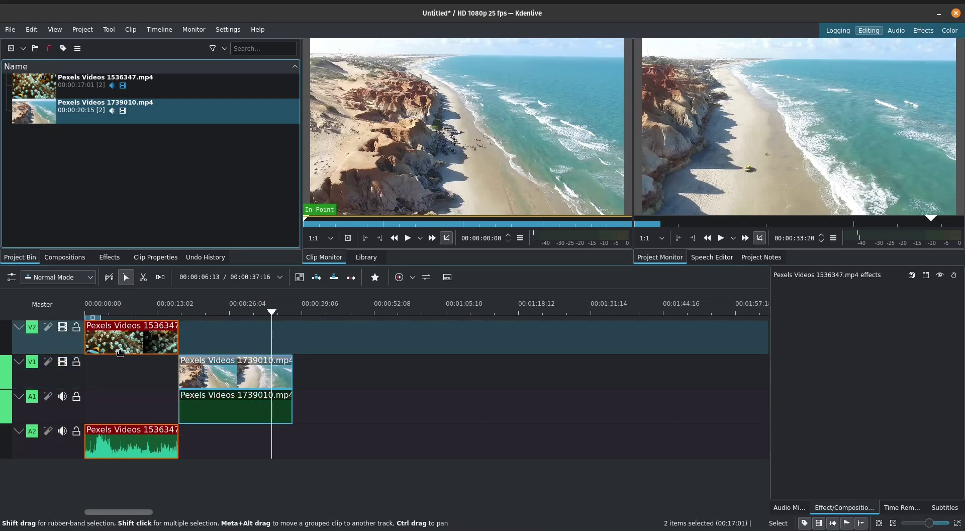
click(129, 432)
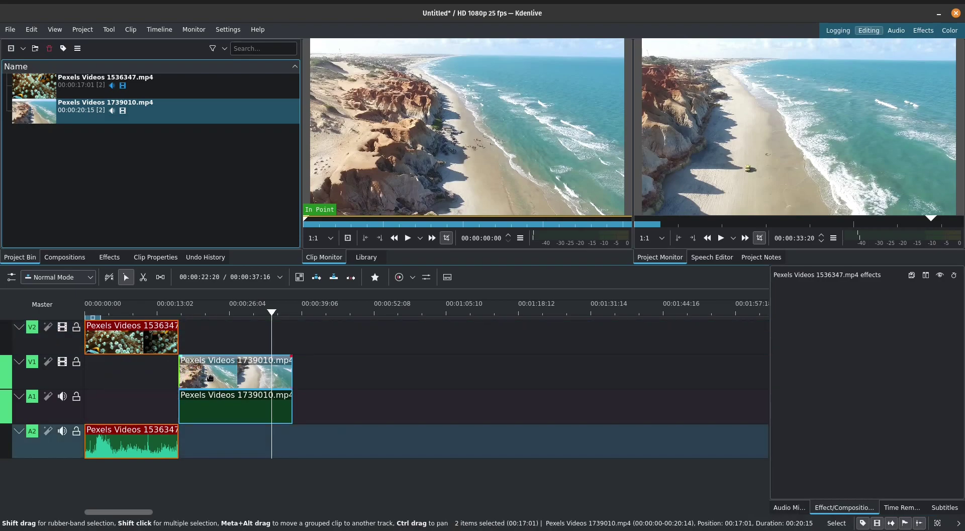
mouse_move(210, 378)
mouse_down()
mouse_move(246, 378)
mouse_move(205, 381)
mouse_up()
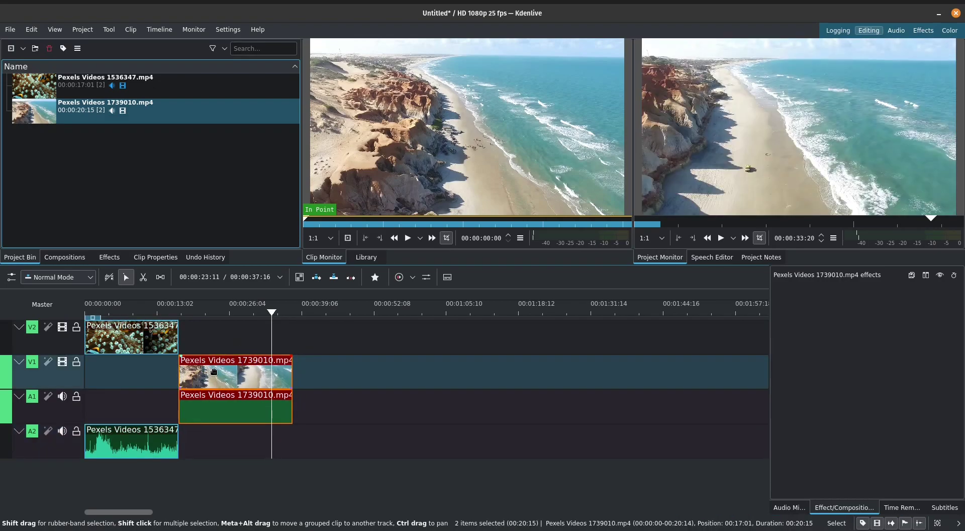
drag(118, 336, 103, 349)
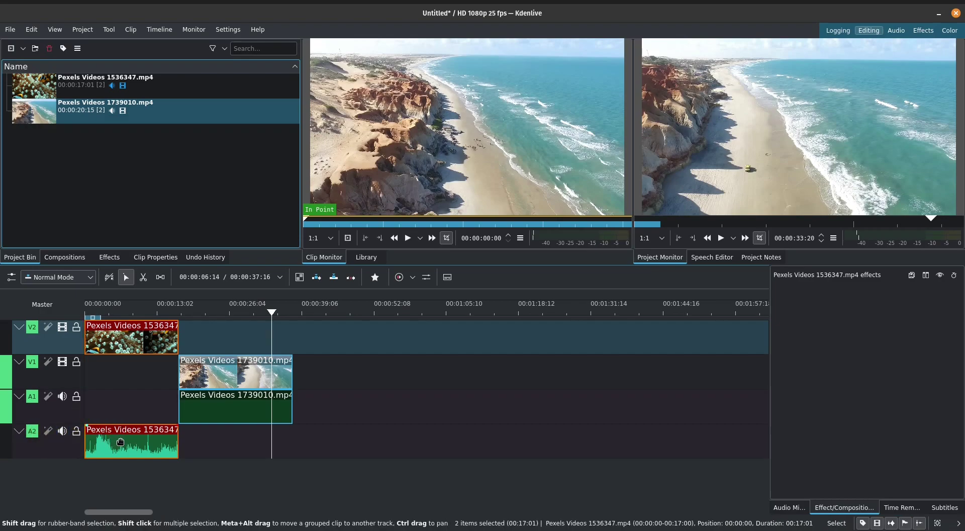
drag(120, 344, 112, 371)
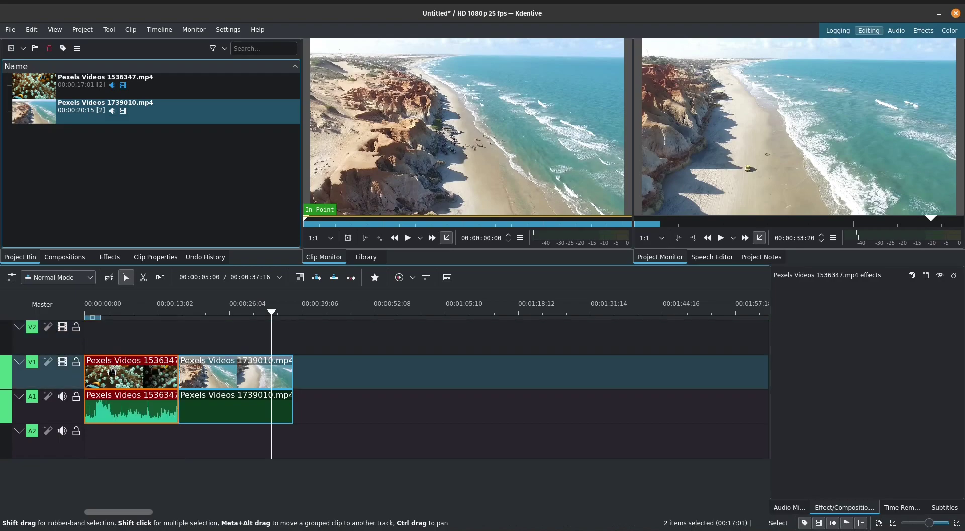
mouse_move(210, 373)
mouse_down()
mouse_move(212, 348)
mouse_move(187, 355)
mouse_move(206, 355)
mouse_move(209, 371)
mouse_up()
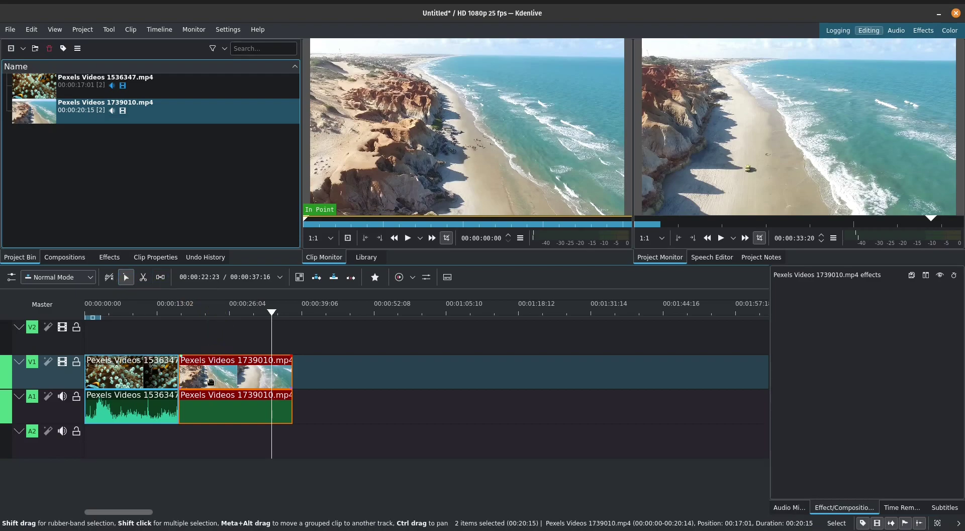
Try moving the beach clip and razor-cutting both clips, undoing each change with Ctrl+Z
drag(210, 382, 249, 380)
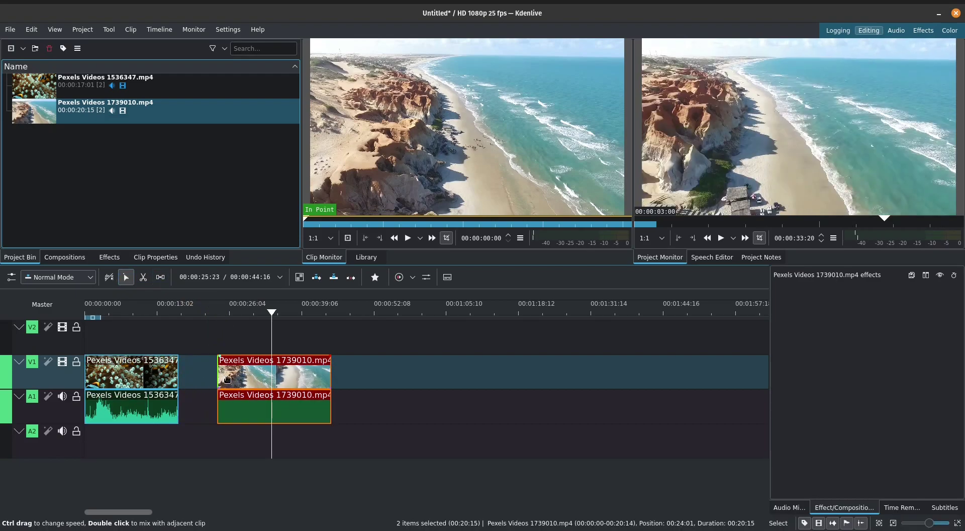
key(ctrl+z)
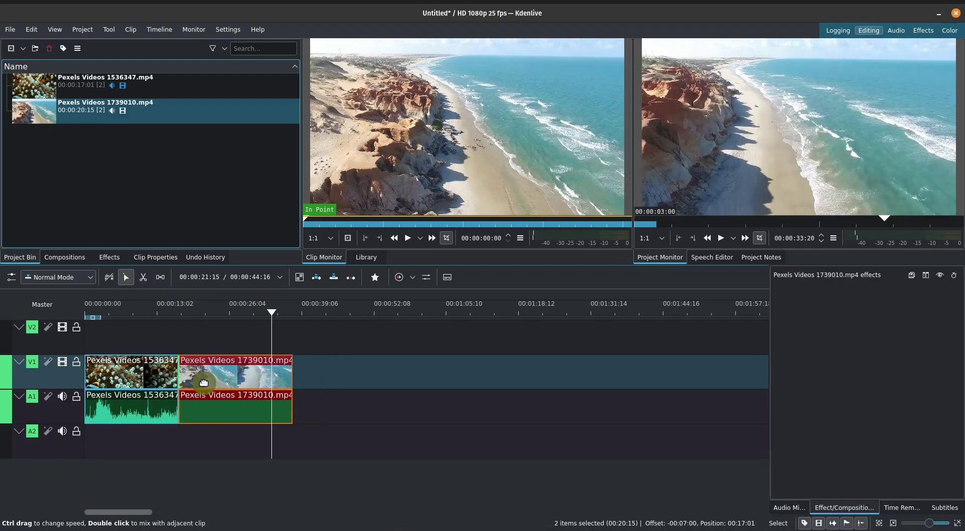
click(143, 277)
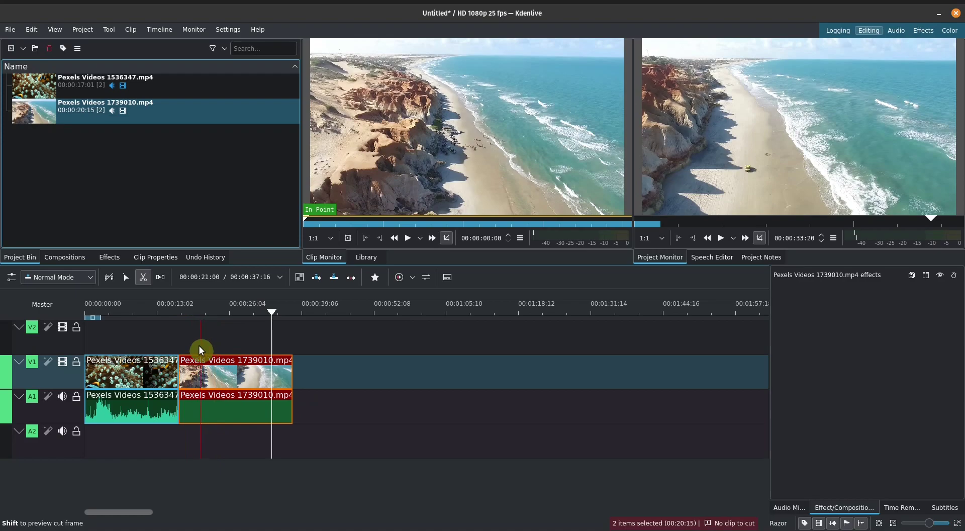
click(222, 371)
click(253, 373)
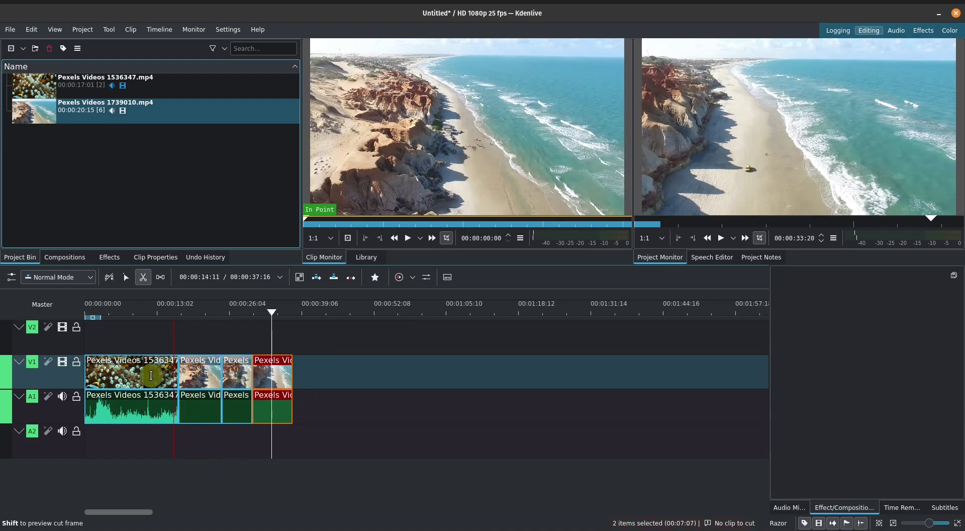
click(133, 372)
key(ctrl+z)
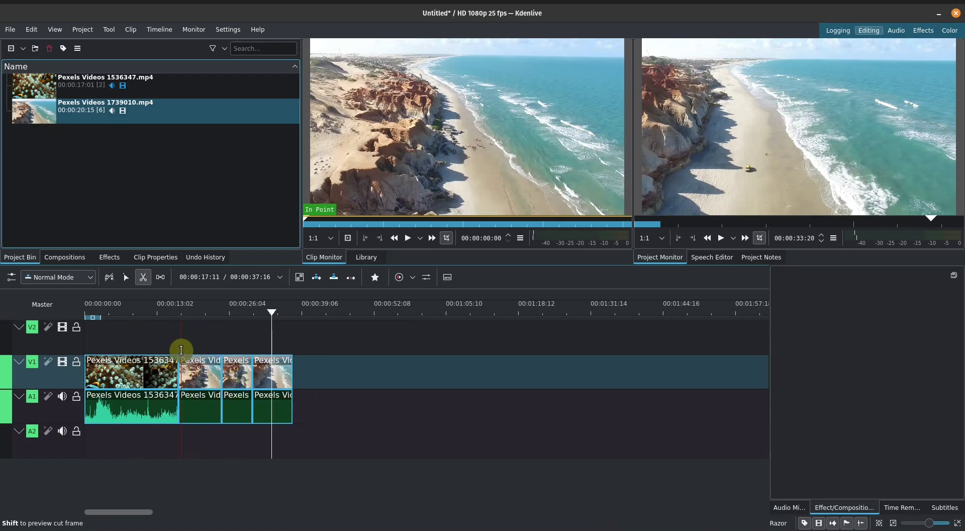
key(ctrl+z)
key(ctrl+z)
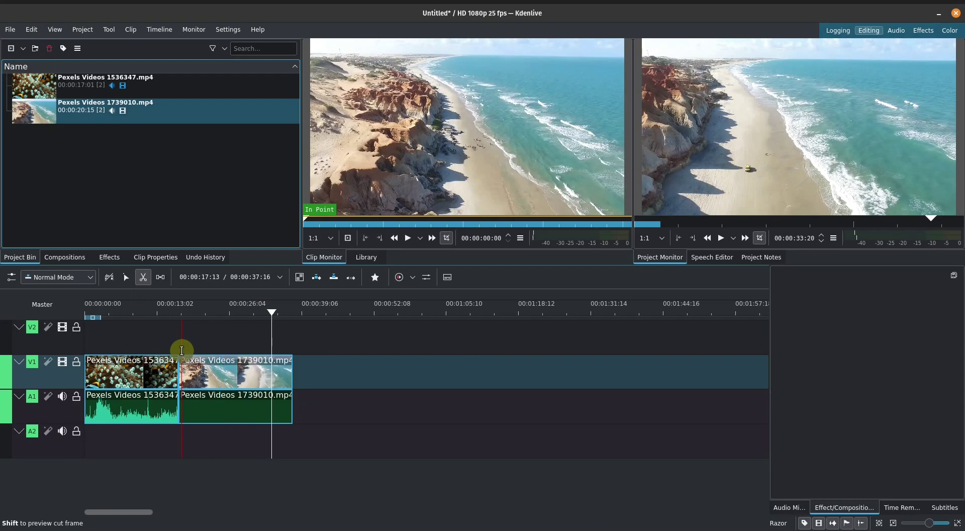
Shift the beach clip with the Spacer tool and back, then return to Select (S) and select it
click(160, 277)
mouse_move(208, 370)
mouse_down()
mouse_move(249, 370)
mouse_move(210, 367)
mouse_up()
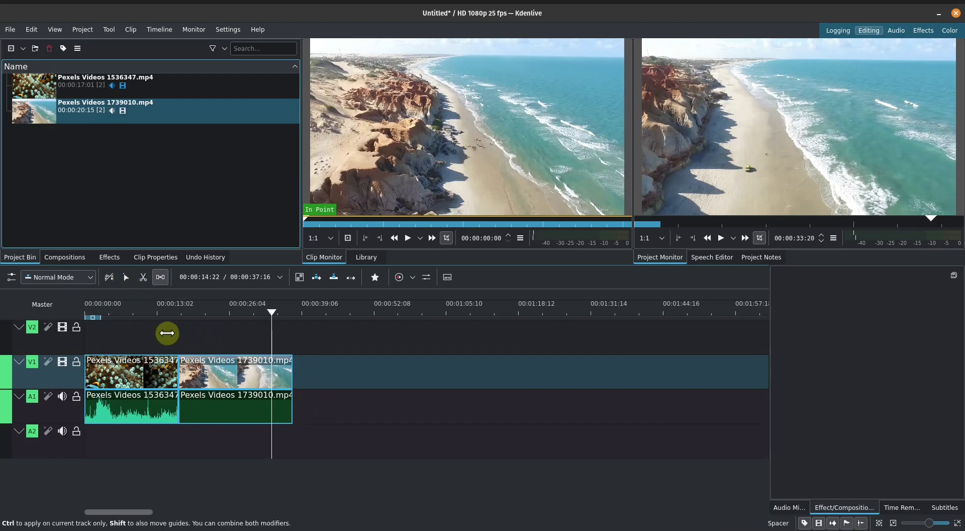
key(s)
click(204, 379)
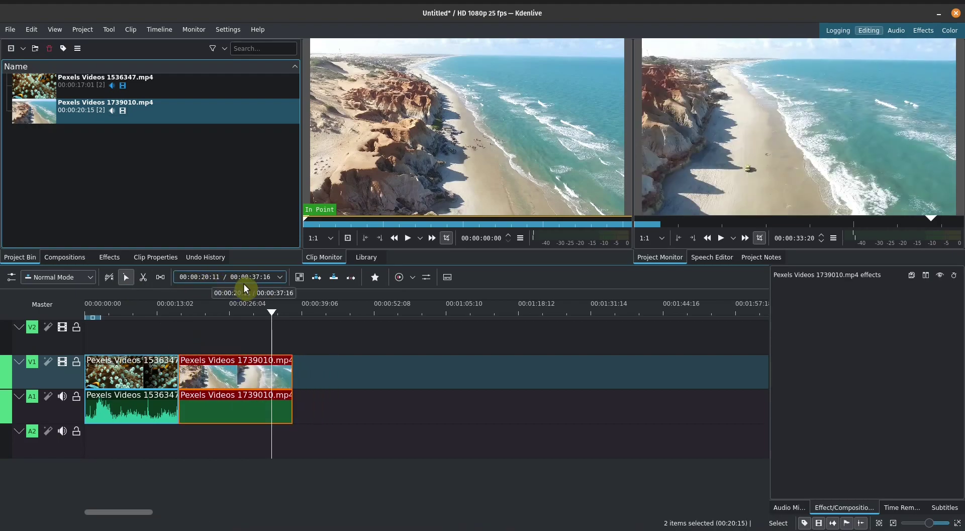
click(280, 277)
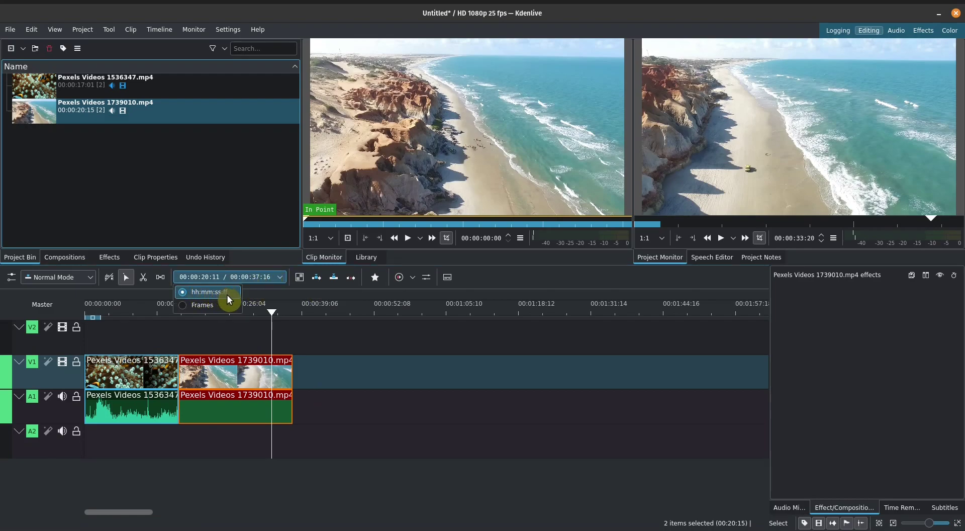
click(182, 304)
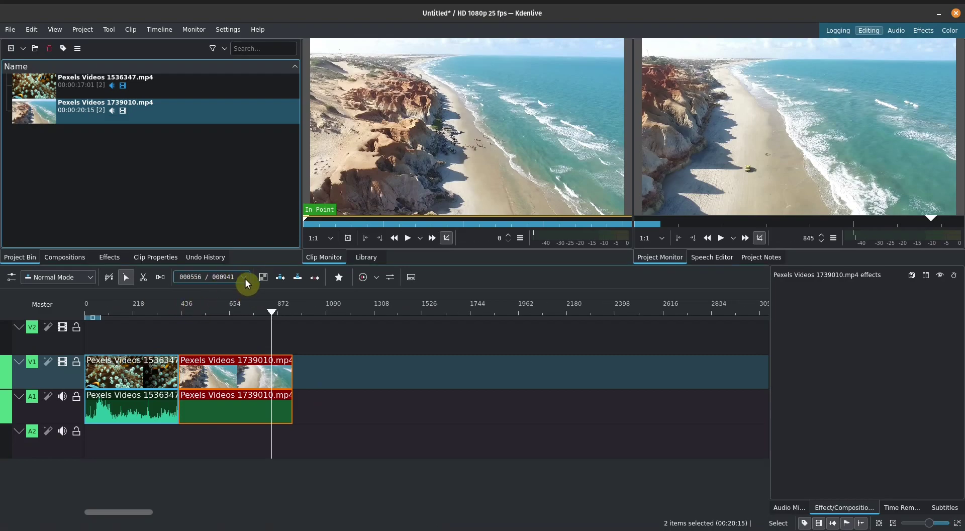
click(244, 277)
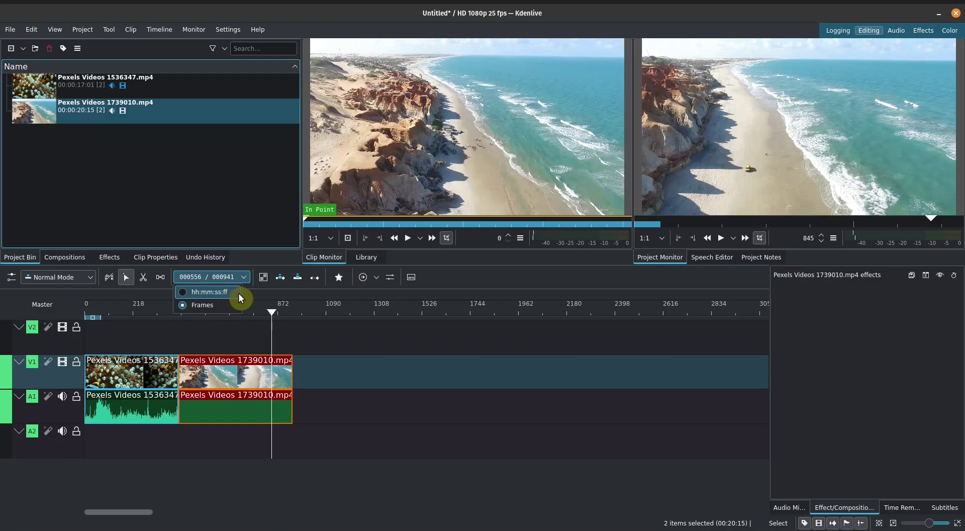
click(199, 292)
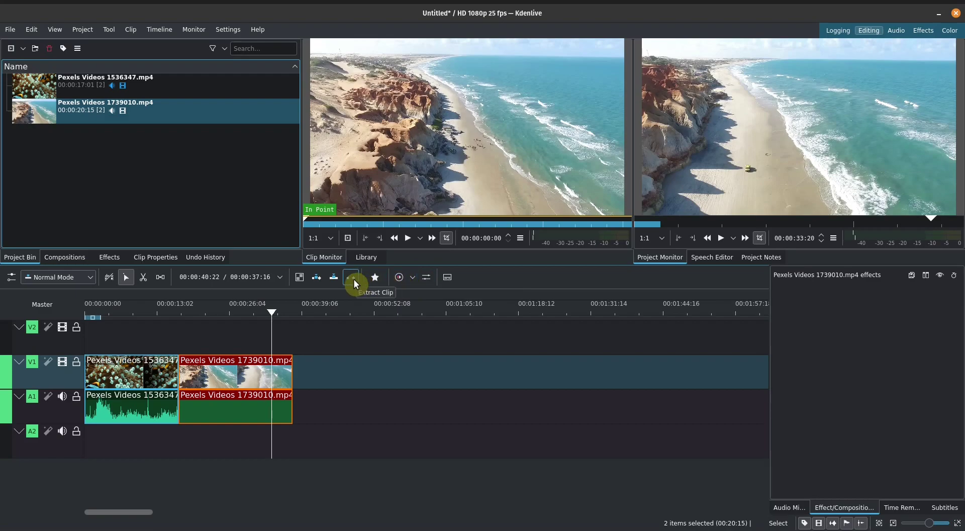
click(447, 278)
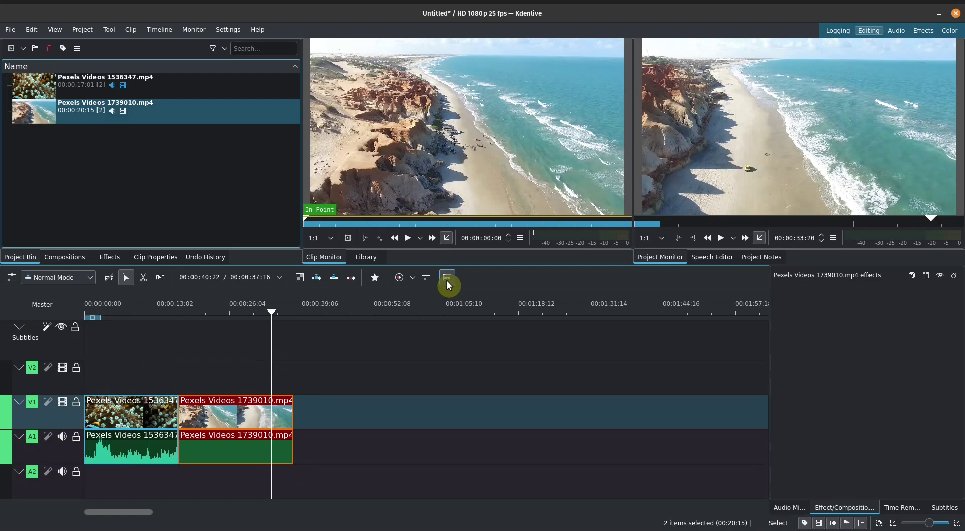
click(447, 278)
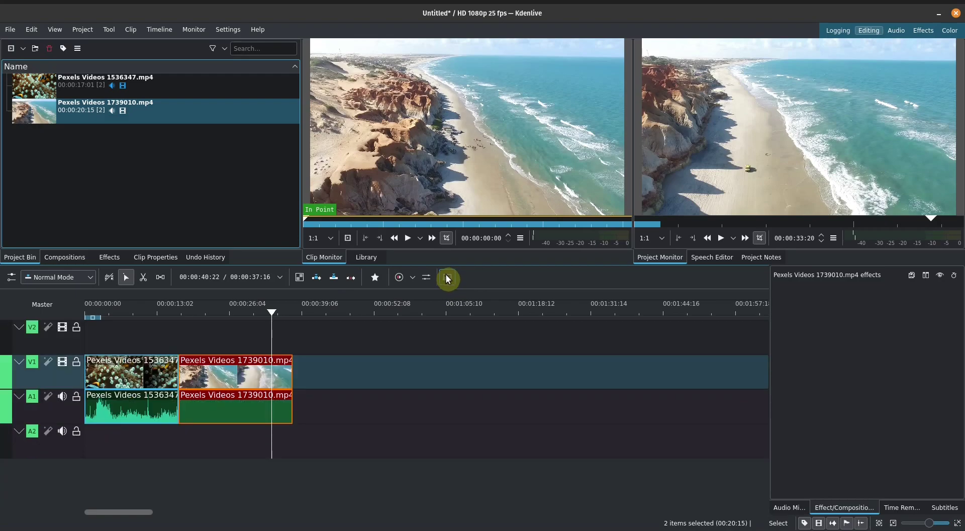
Select the clownfish clip around 8 seconds, watch its Audio Mixer levels, then show its effect stack
drag(272, 314, 127, 320)
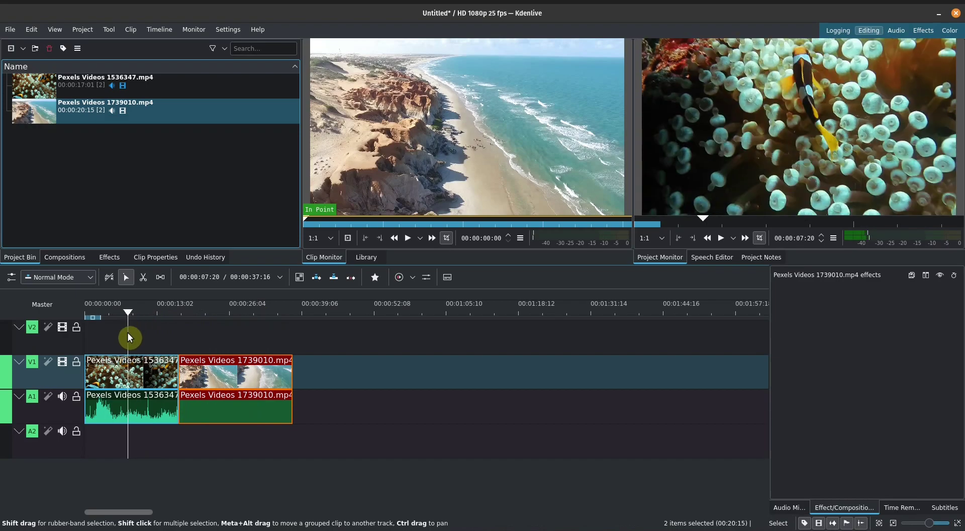
click(129, 408)
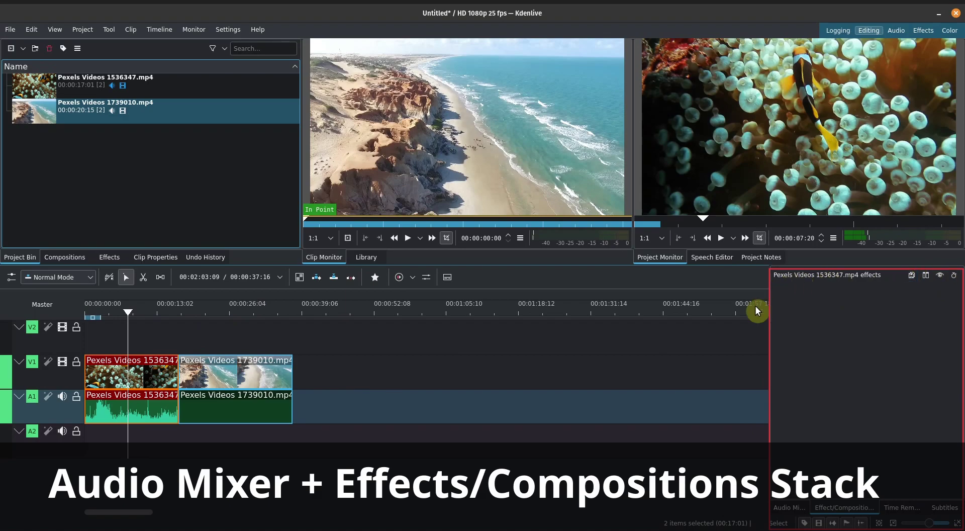
click(788, 506)
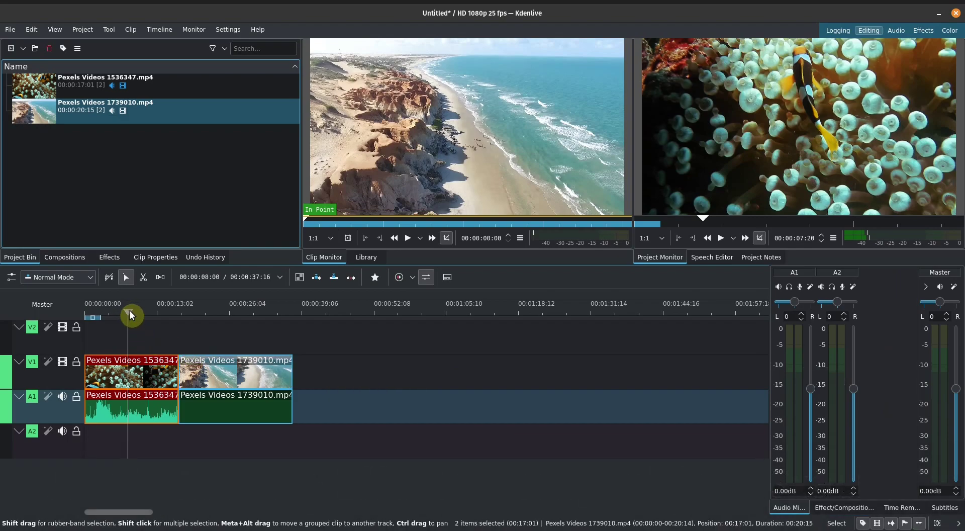
drag(130, 311, 138, 312)
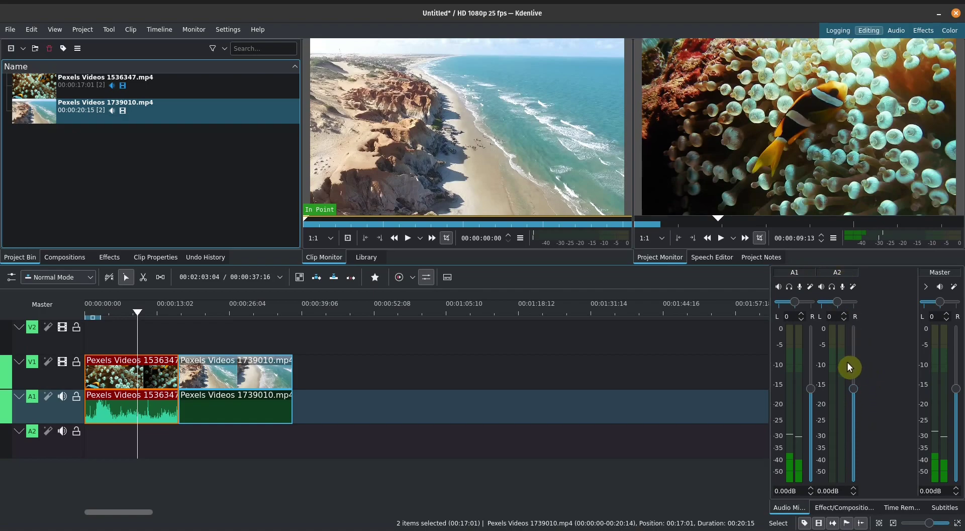
click(831, 507)
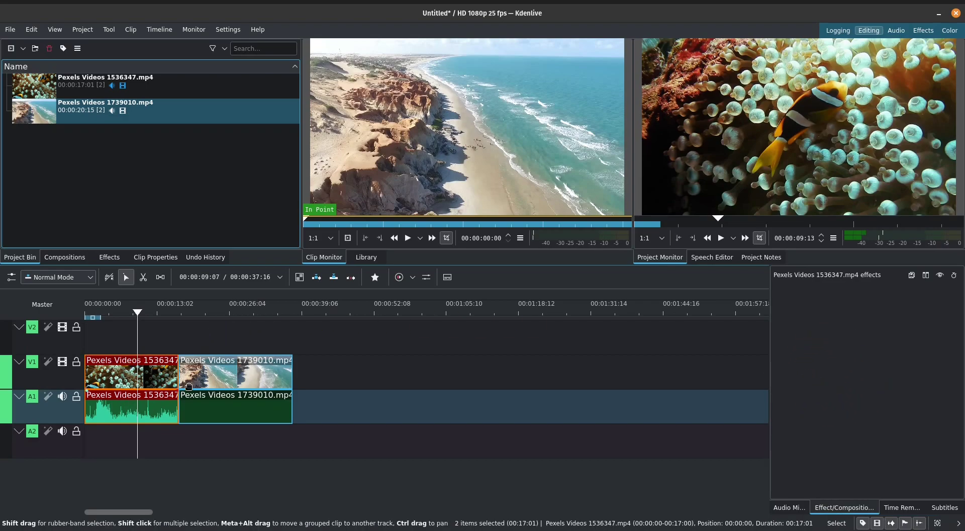
Drag BoxBlur from Effects > Blur and Sharpen onto the beach clip
click(111, 258)
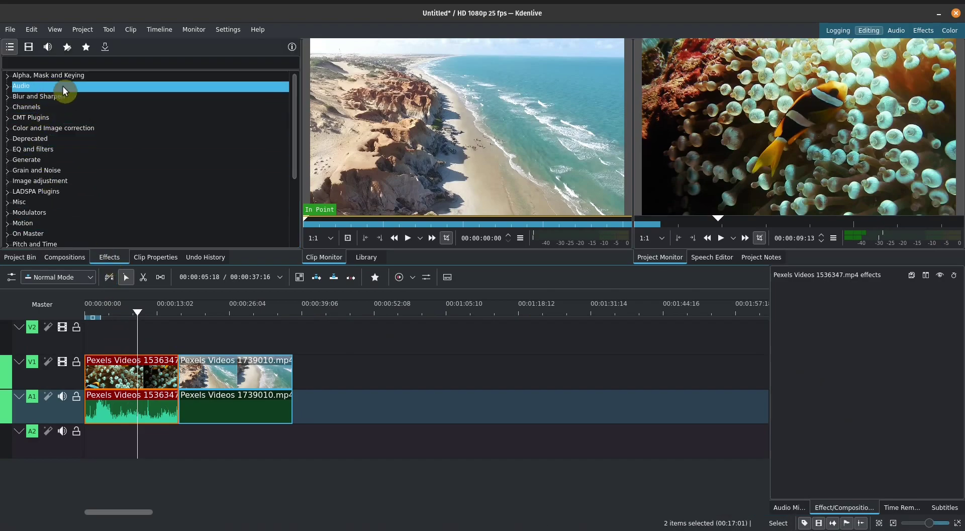
click(71, 97)
click(8, 97)
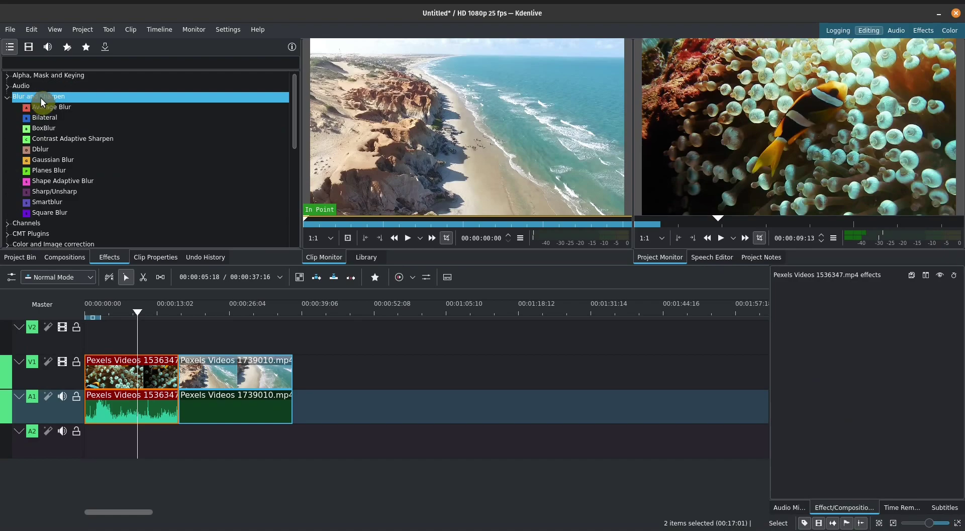
click(65, 118)
drag(65, 128, 213, 375)
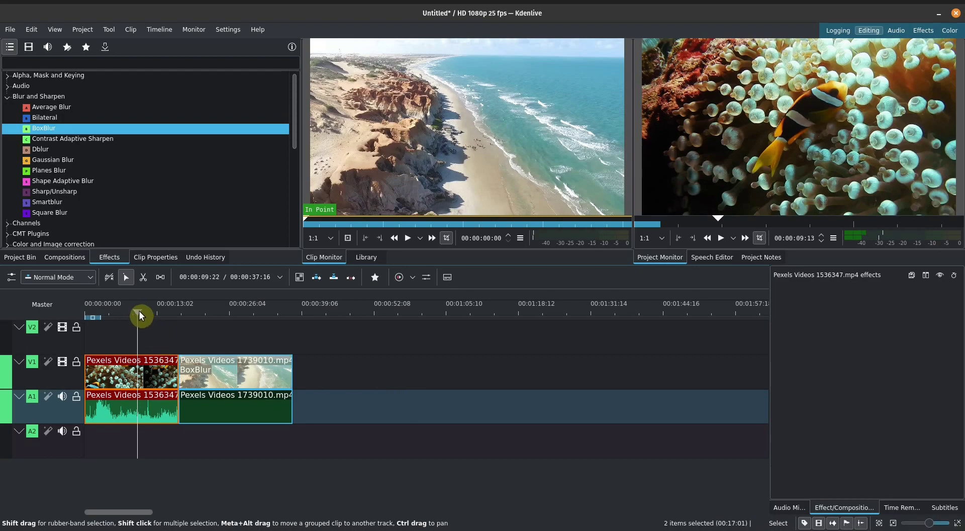
Test heavy horizontal BoxBlur on the beach clip and set the Vertical multiplicator to 0
drag(139, 311, 214, 326)
click(230, 370)
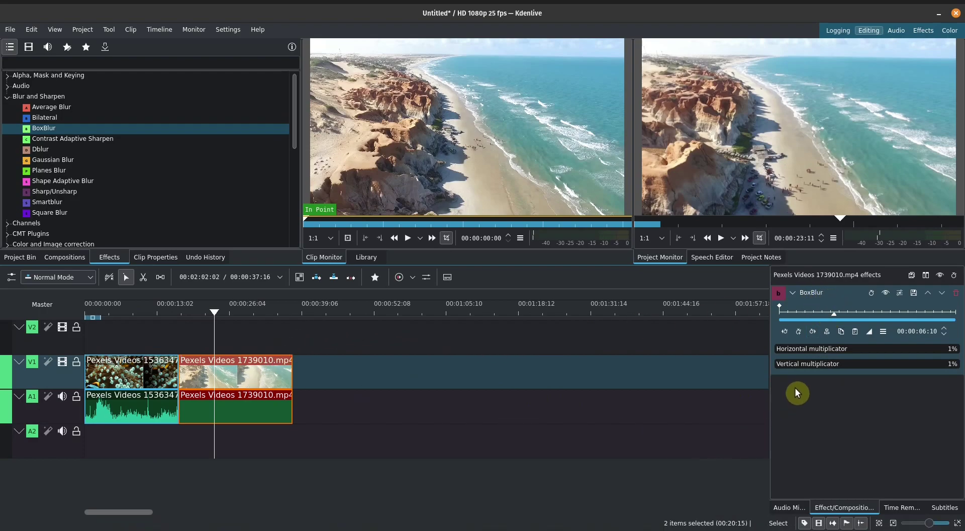
drag(789, 349, 948, 347)
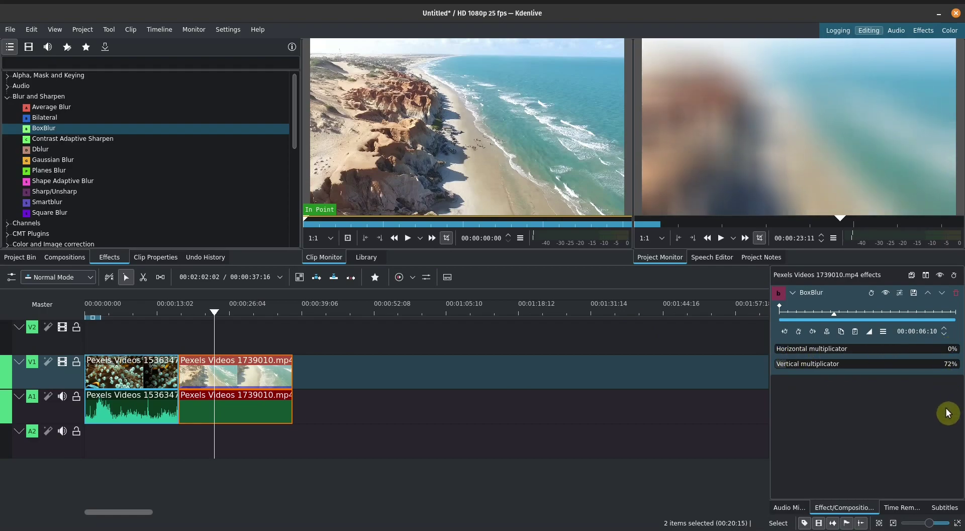
double_click(947, 363)
text(0)
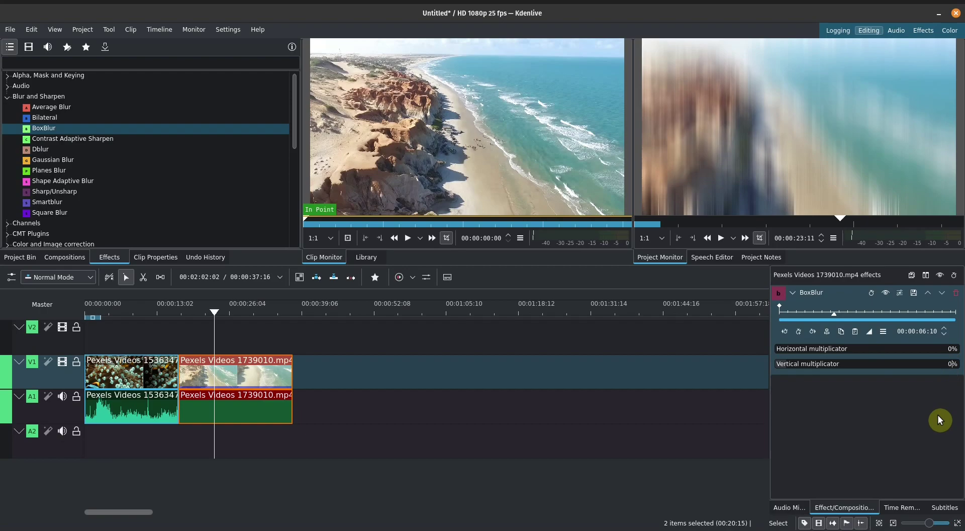
key(Return)
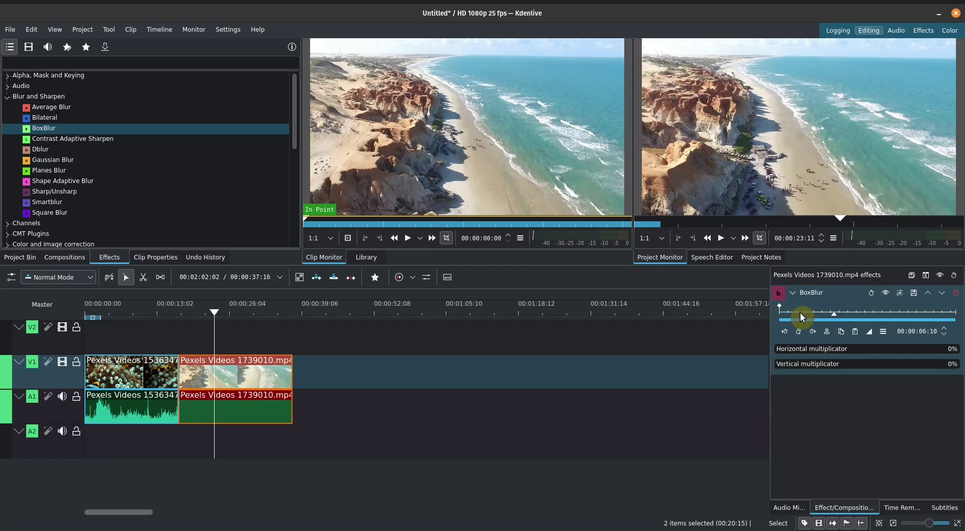
mouse_move(827, 312)
mouse_down()
mouse_move(809, 313)
mouse_move(840, 313)
mouse_up()
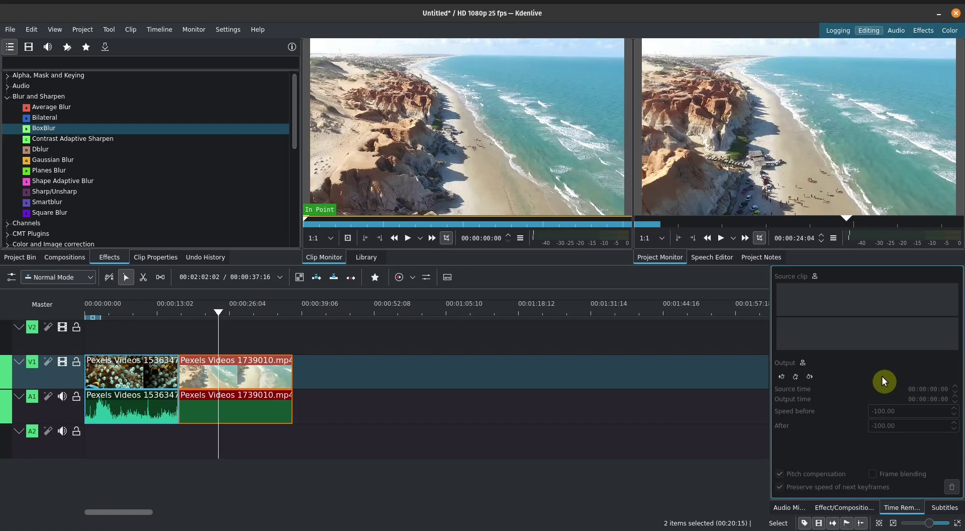
View the Subtitles and Audio Mixer panels, then select the beach clip's audio and the clownfish clip
click(935, 500)
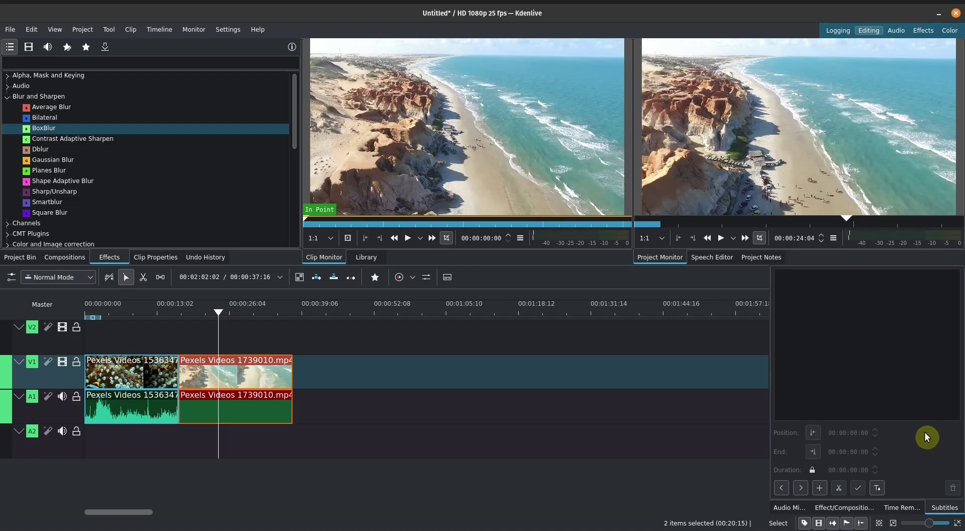
click(781, 501)
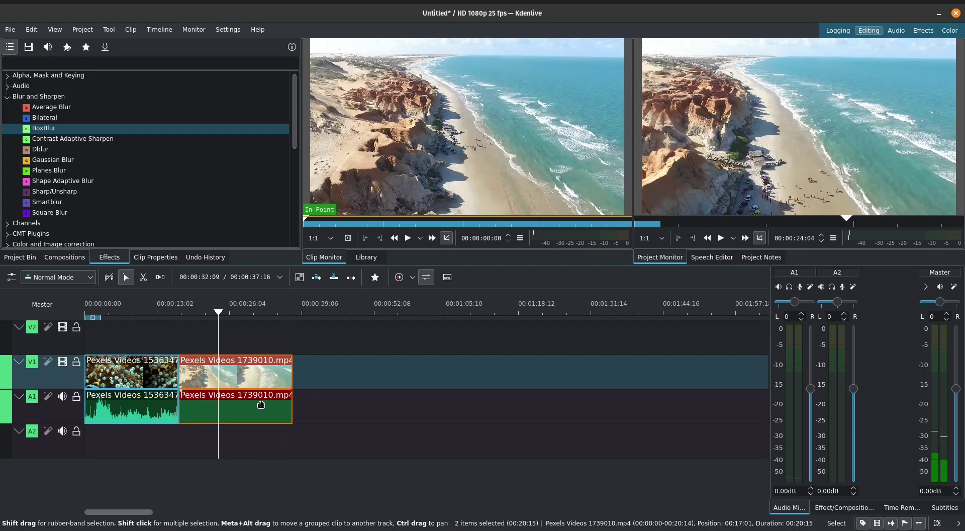
click(253, 403)
click(143, 340)
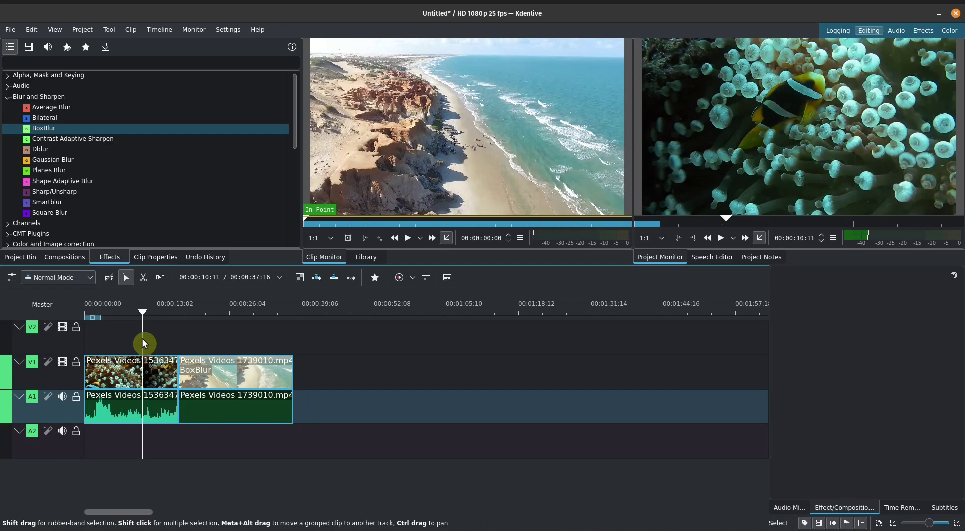
click(159, 410)
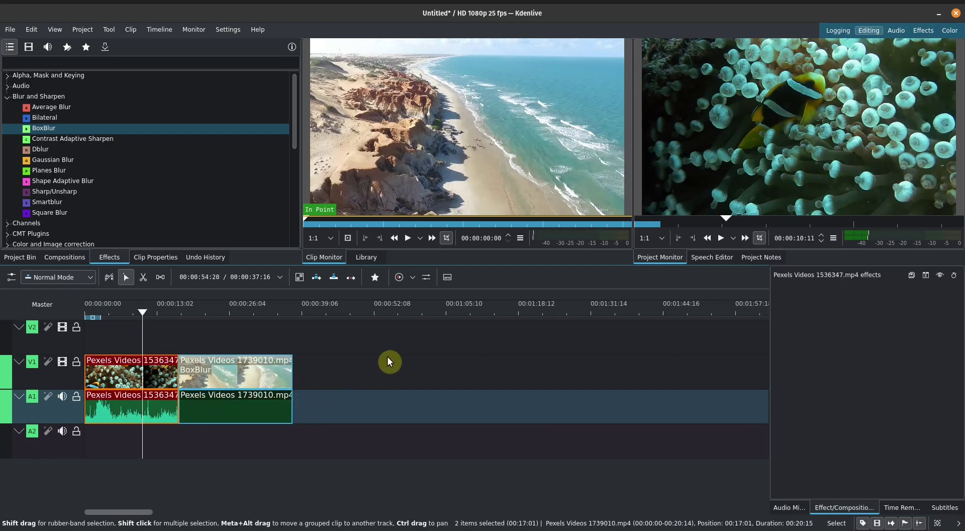